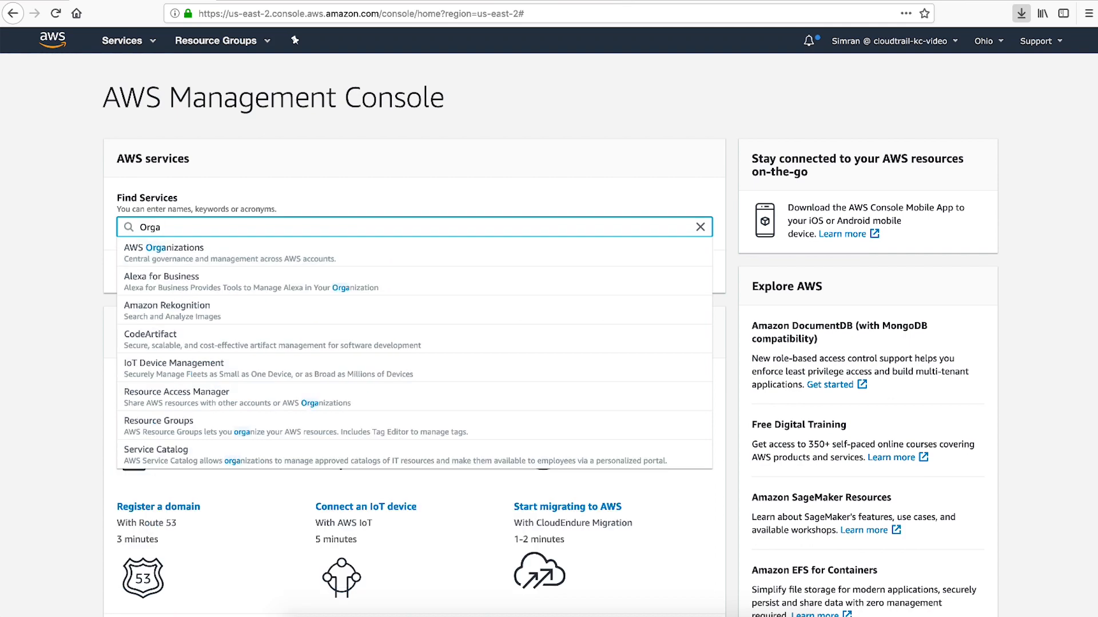
Enable trusted access for AWS CloudTrail in the AWS Organizations settings.
key("Return")
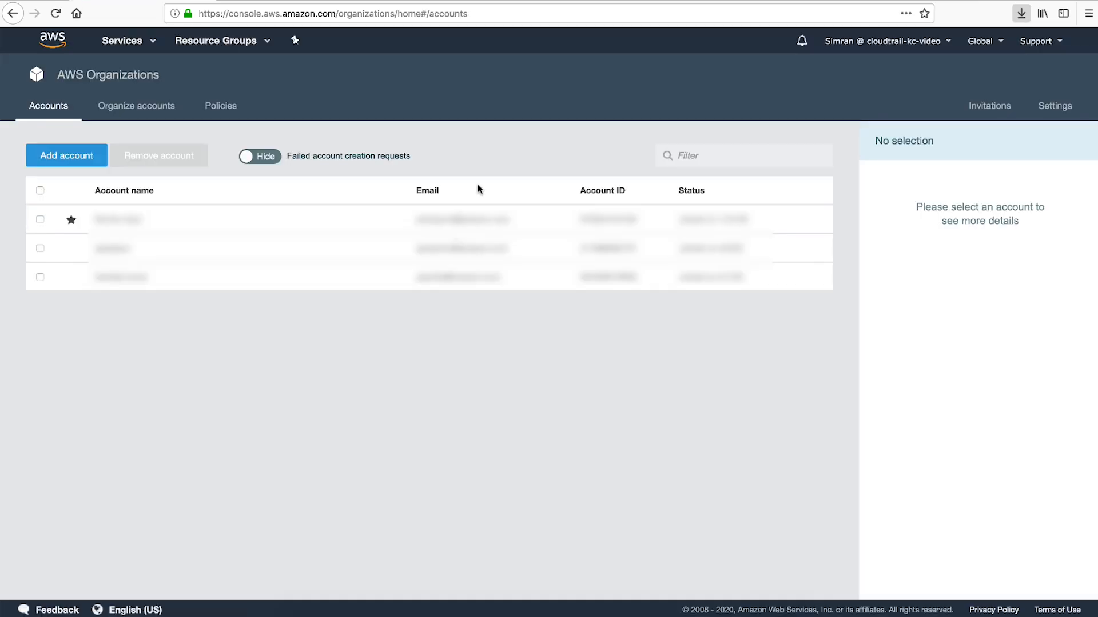
left_click(1064, 114)
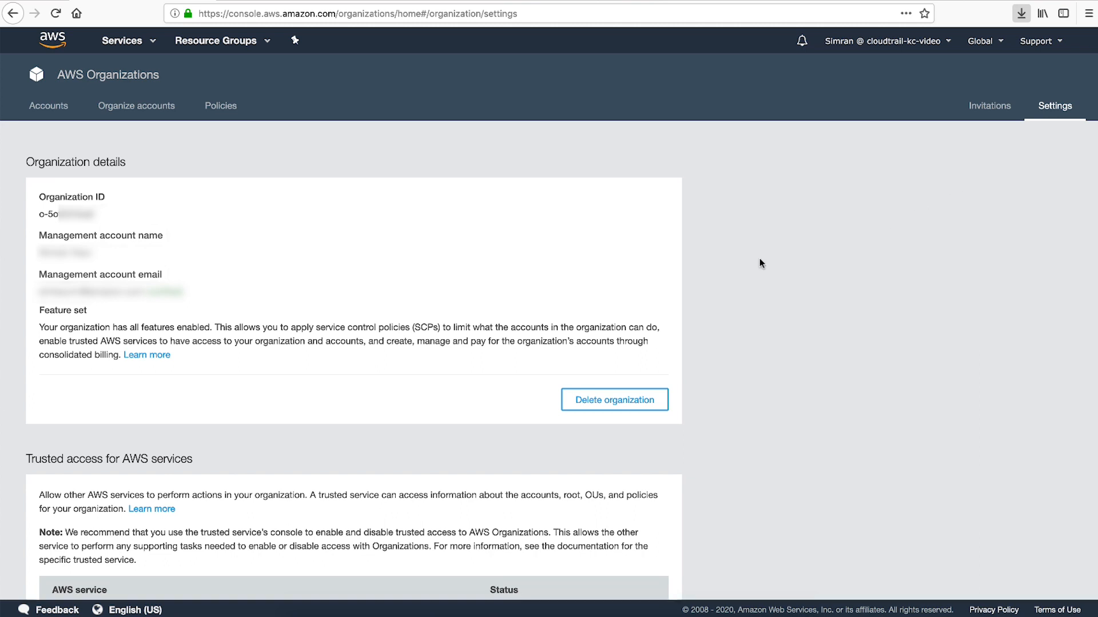
scroll(759, 259, "down", 3)
scroll(760, 263, "down", 3)
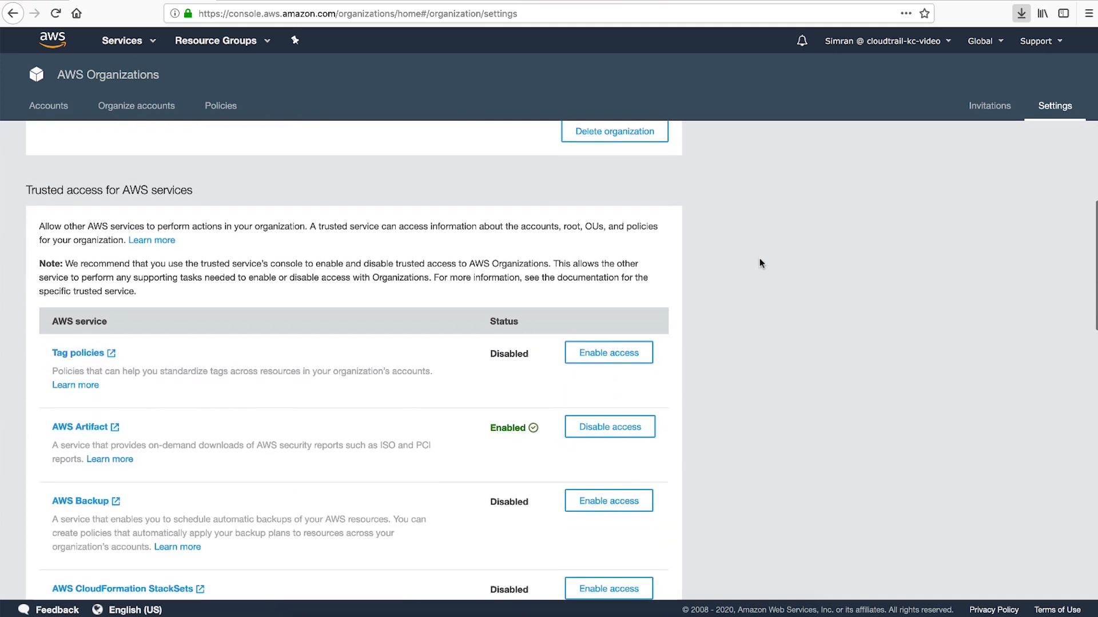
scroll(760, 263, "down", 2)
scroll(759, 263, "down", 2)
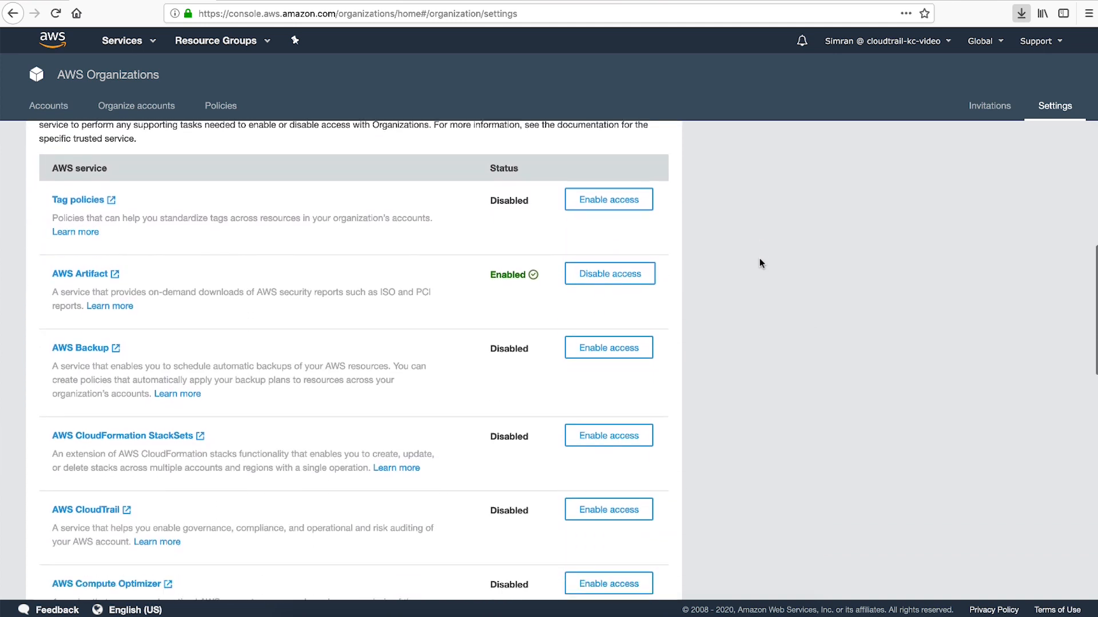
scroll(759, 263, "down", 1)
scroll(759, 263, "down", 1)
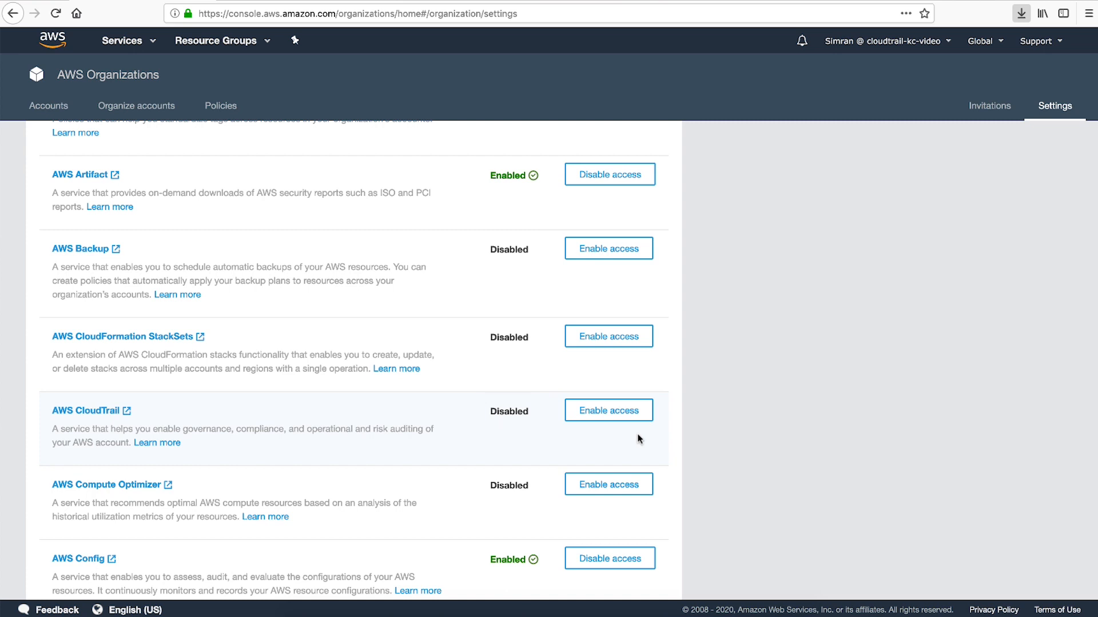
left_click(643, 418)
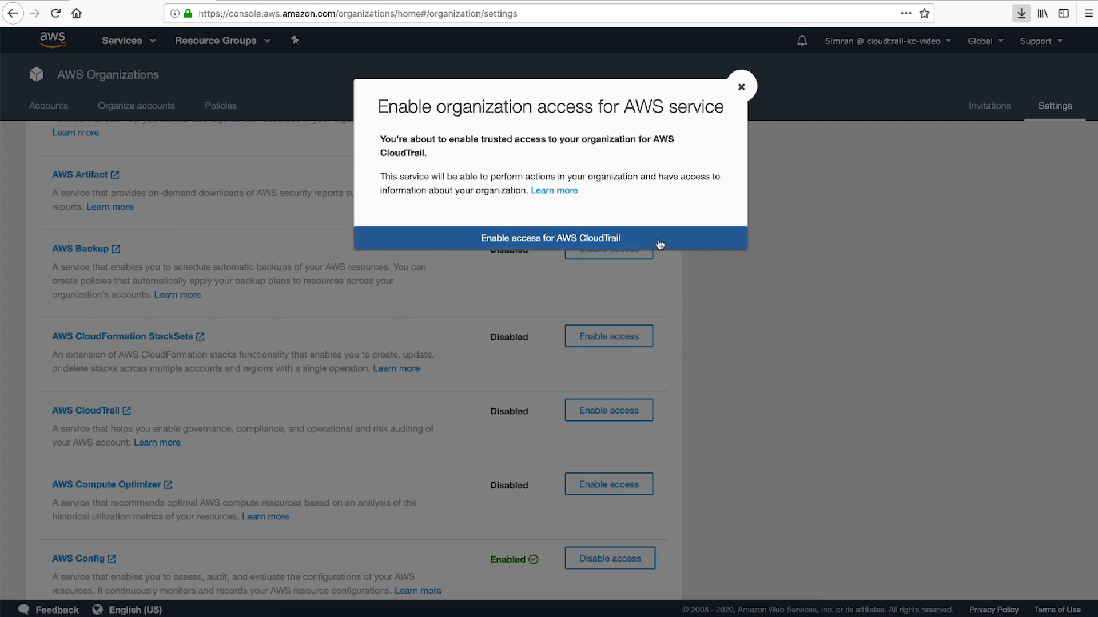
left_click(658, 242)
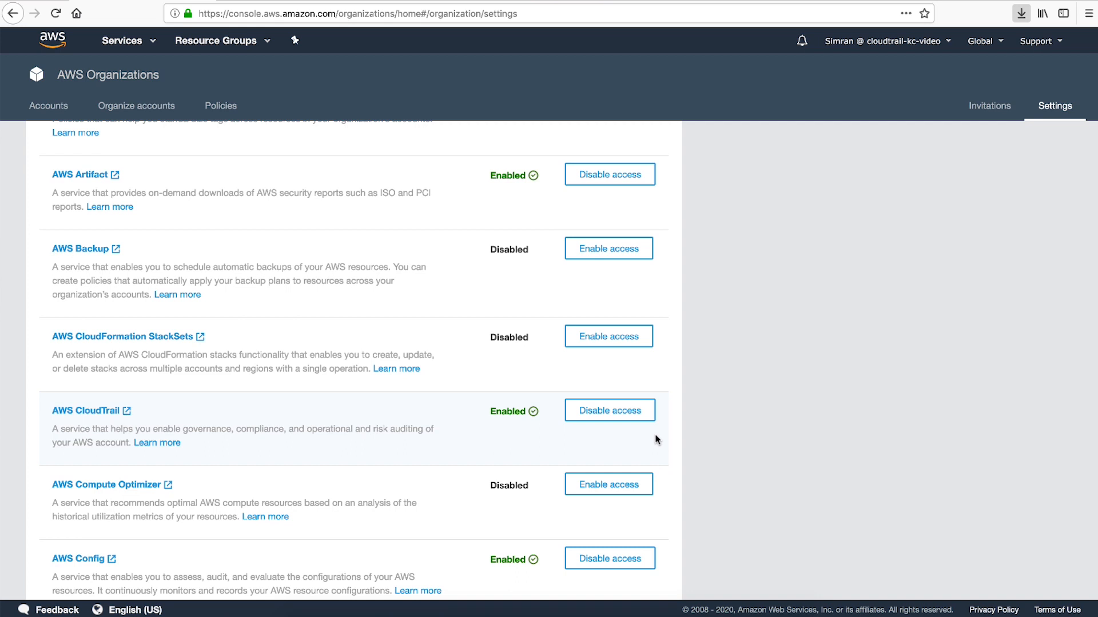
Switch to the CloudTrail console and open the list of trails.
left_click(125, 40)
type("CloudTrail")
key("Return")
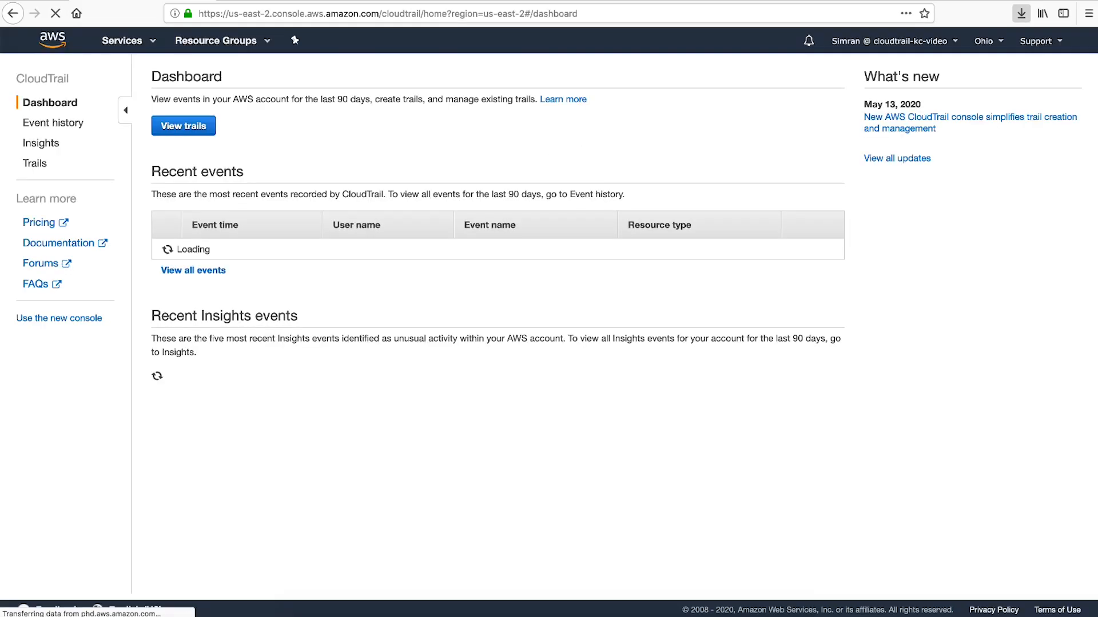
left_click(43, 166)
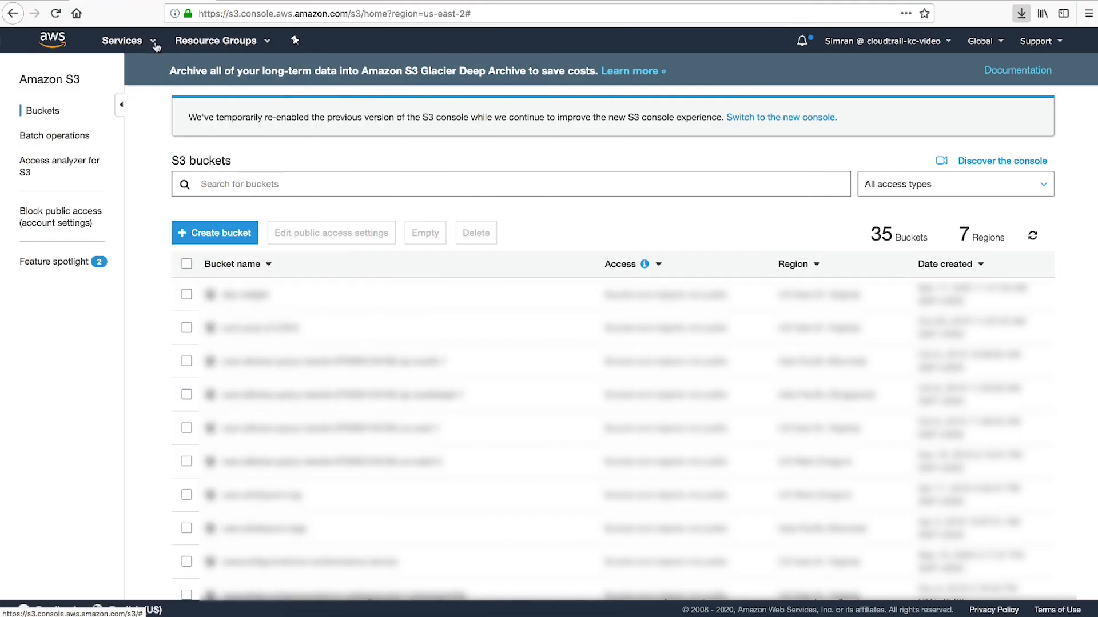
Search the S3 buckets for kc-video and open that bucket's policy in the policy editor.
left_click(242, 184)
type("kc-video")
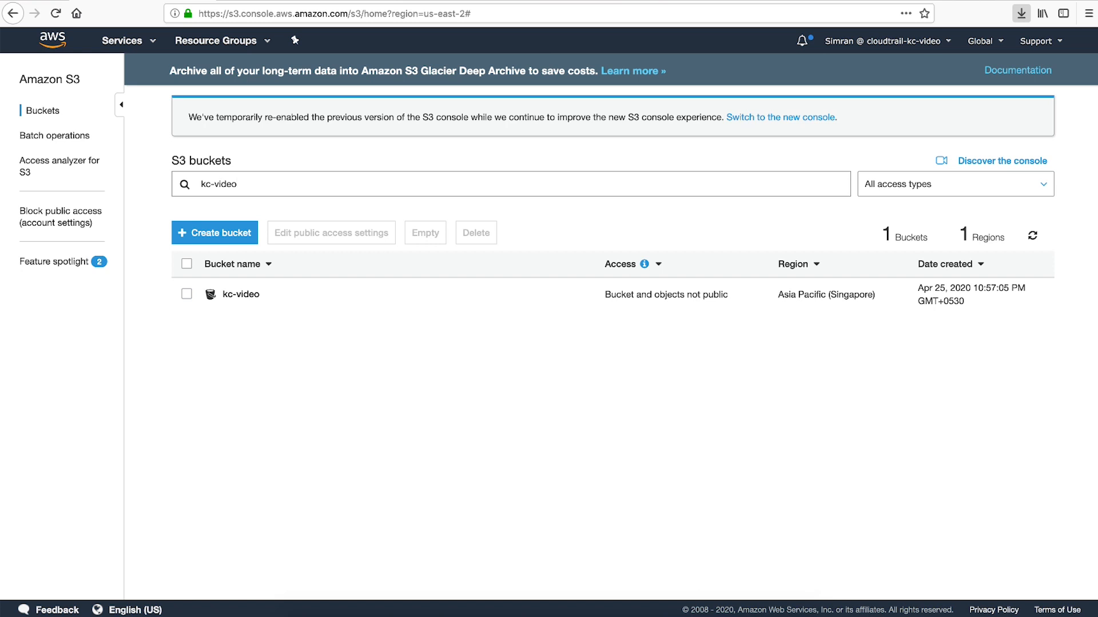
left_click(243, 294)
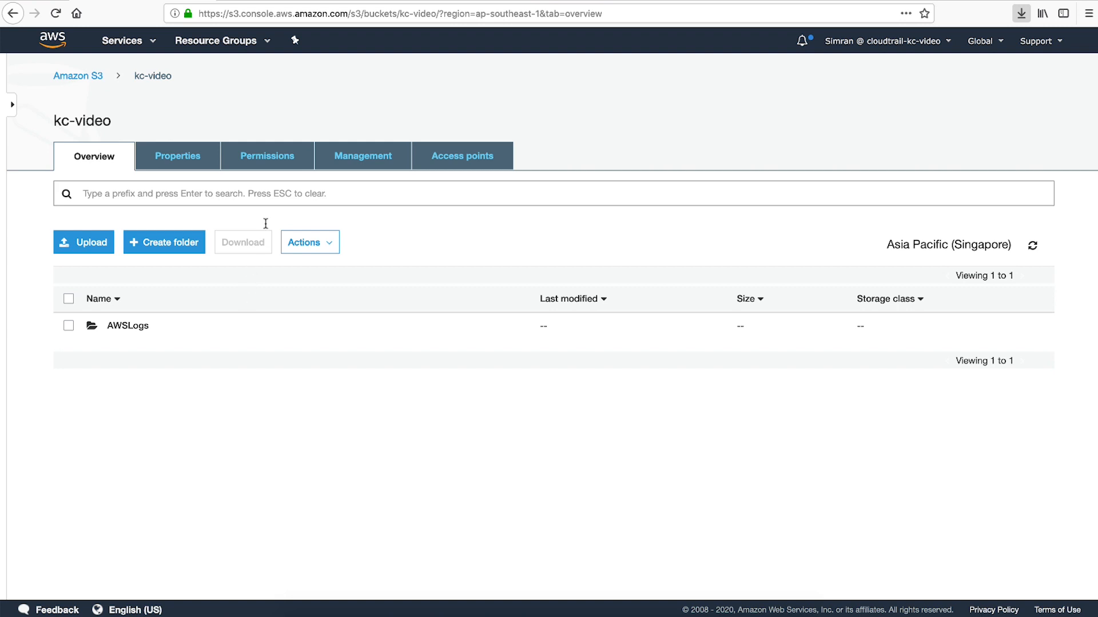
left_click(302, 158)
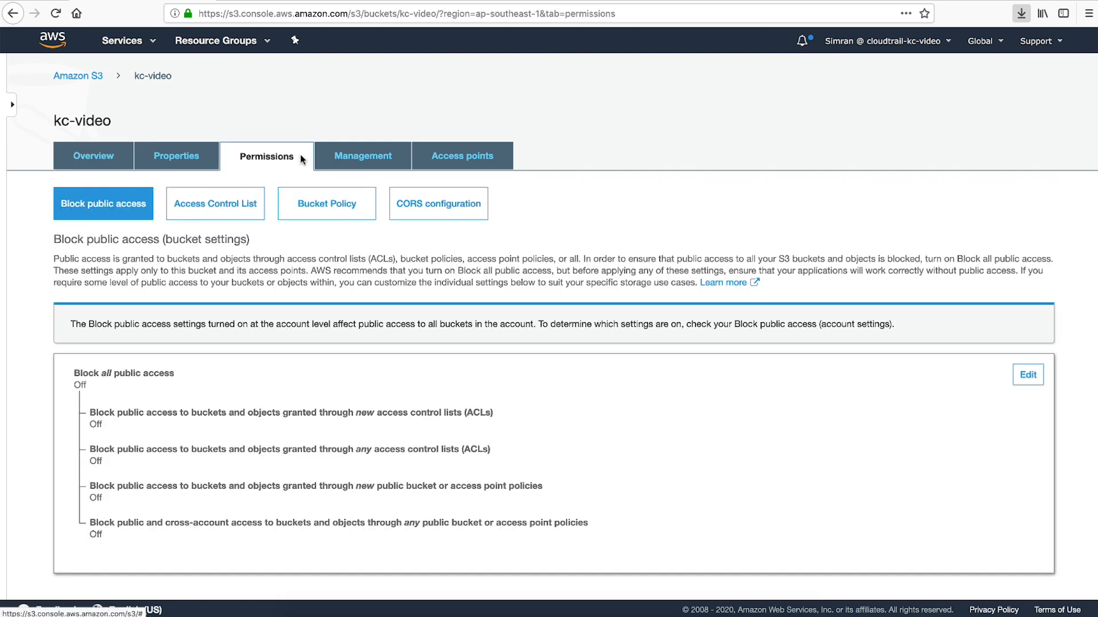
left_click(361, 220)
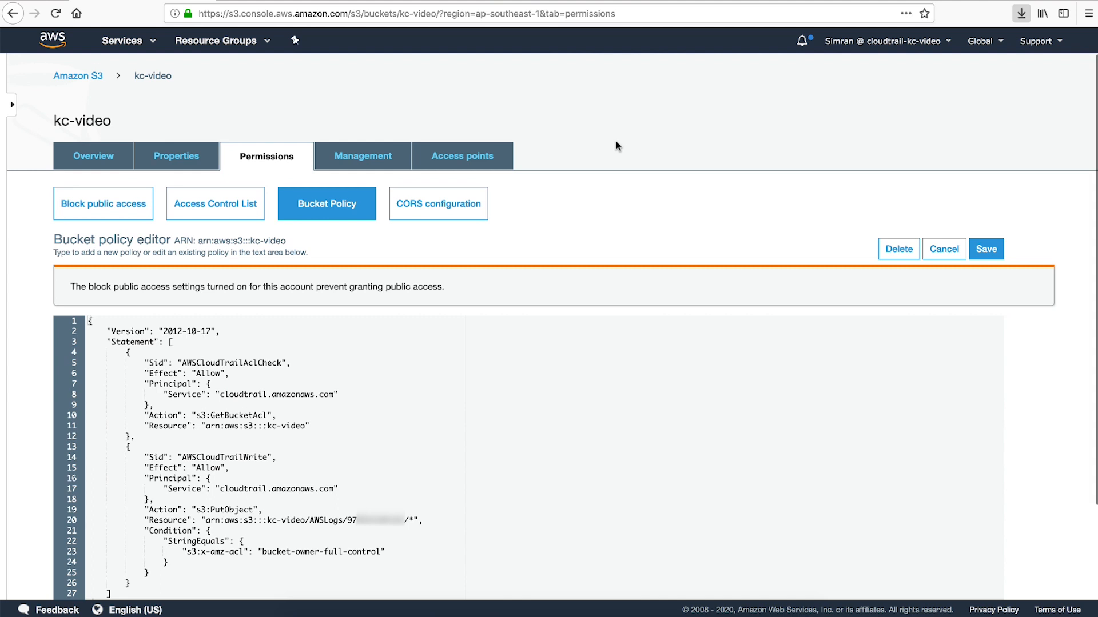
Duplicate the AWSCloudTrailWrite statement as a third, comma-separated statement at the end of the bucket policy.
scroll(616, 145, "down", 3)
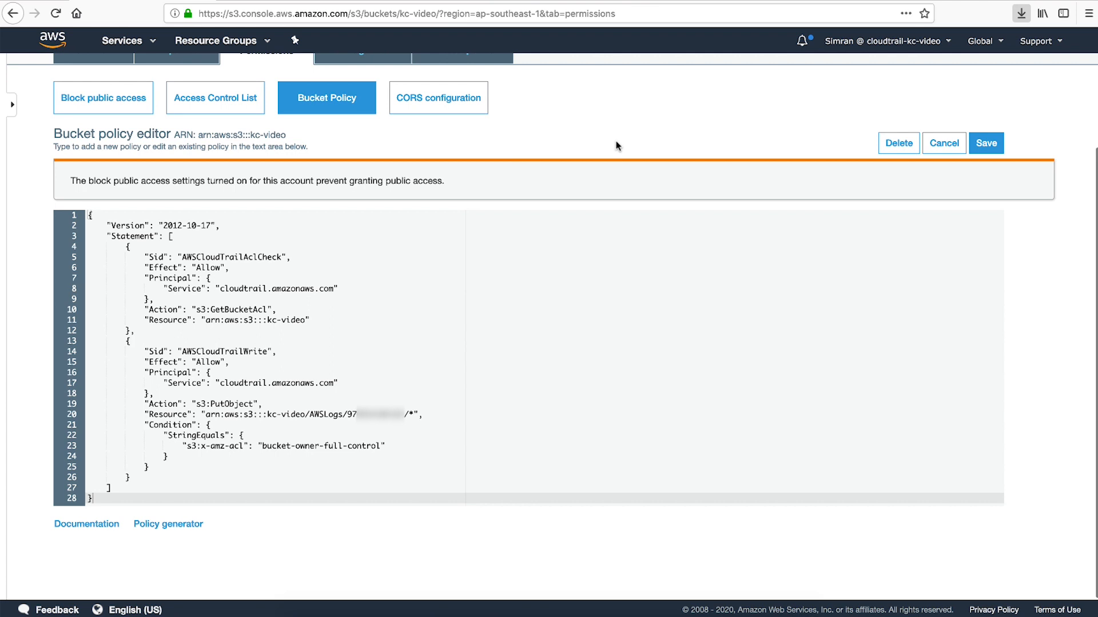
left_click_drag(126, 342, 134, 475)
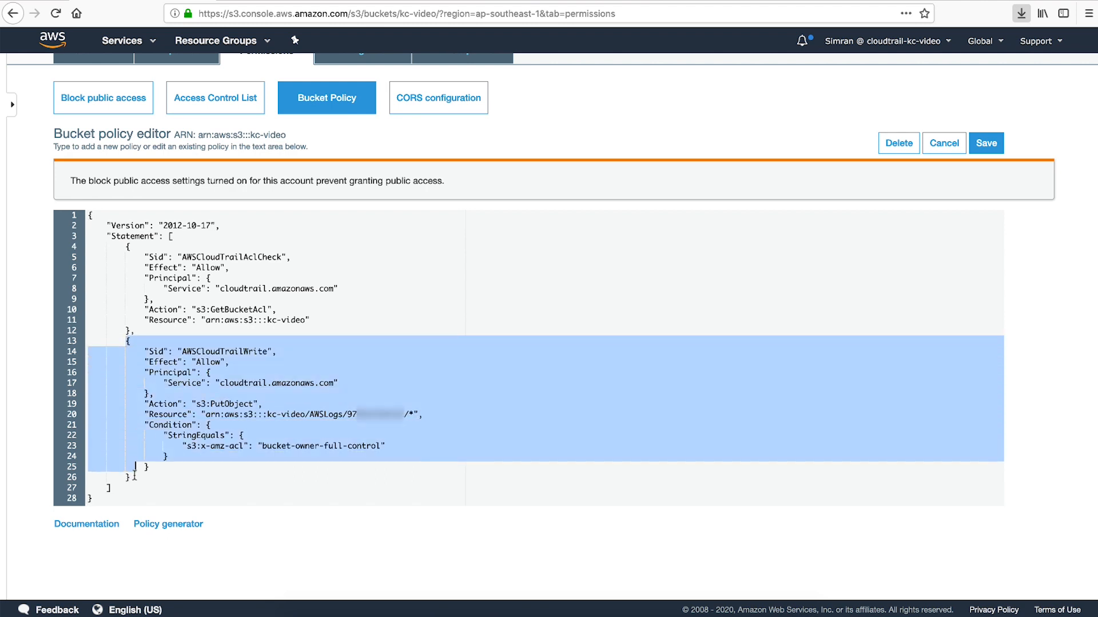
left_click(134, 475)
type(",")
key("Return")
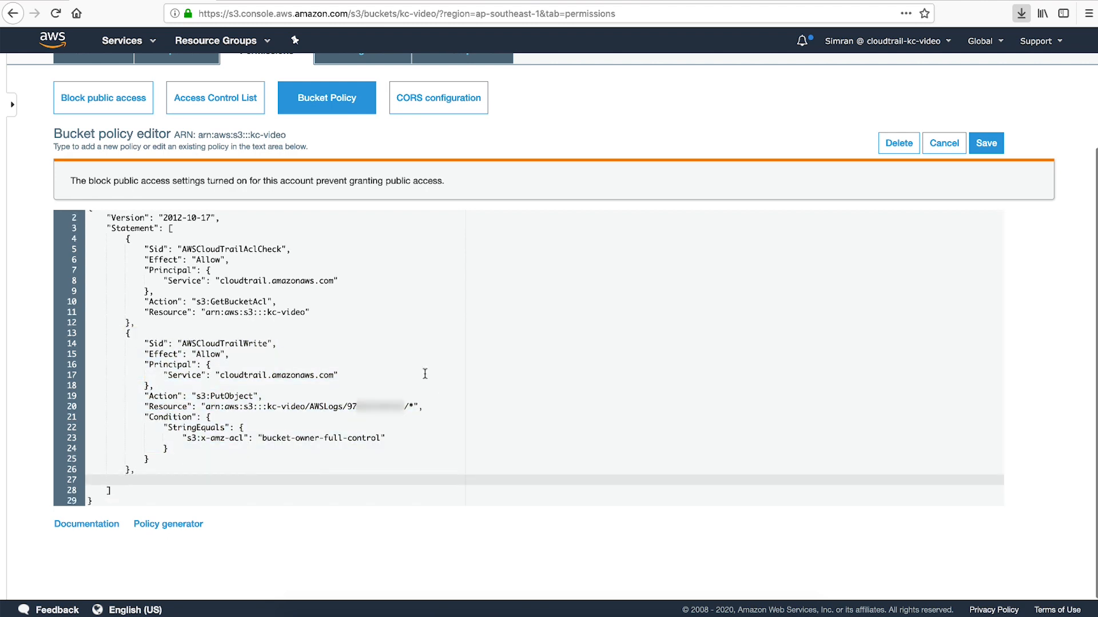
key("ctrl+v")
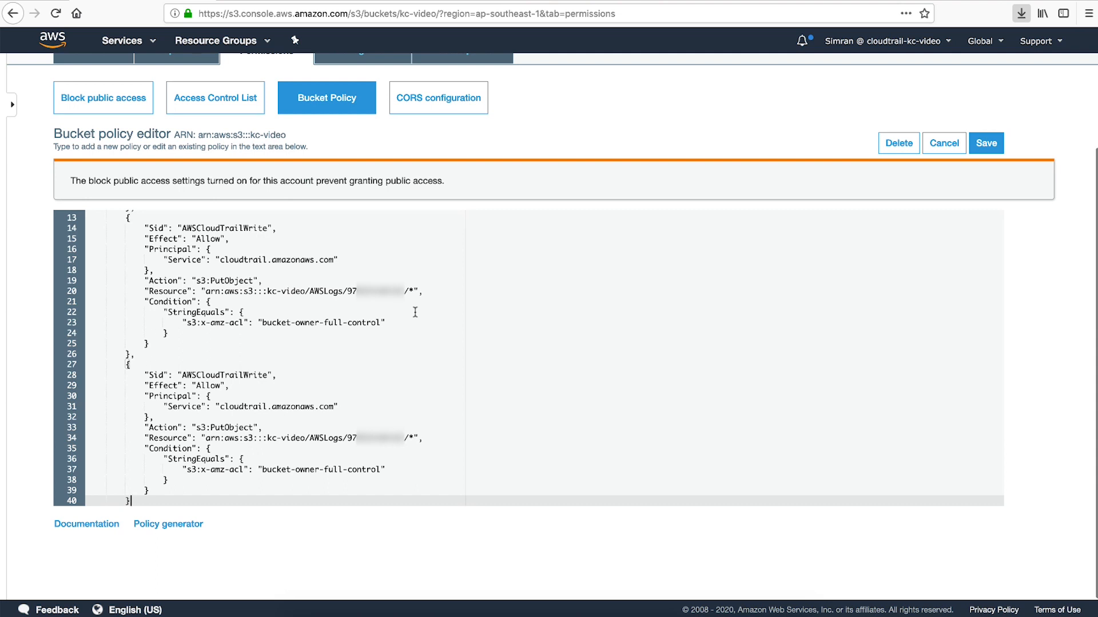
Replace the account ID in the duplicated statement's AWSLogs resource path with the organization ID and save the bucket policy.
scroll(415, 311, "down", 1)
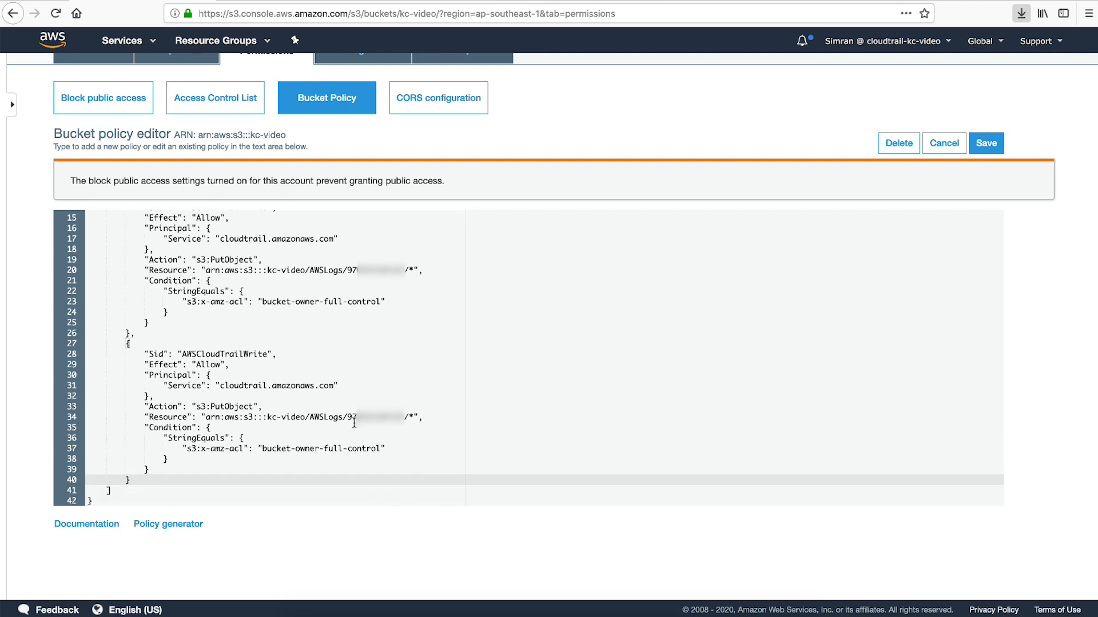
left_click_drag(347, 416, 405, 417)
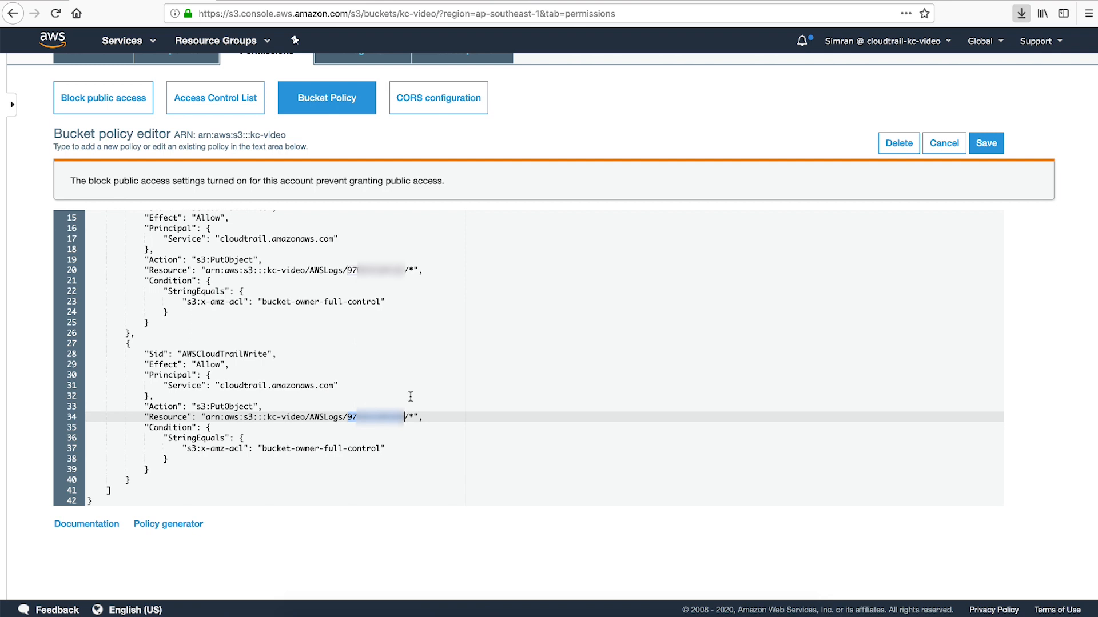
key("ctrl+v")
left_click(410, 396)
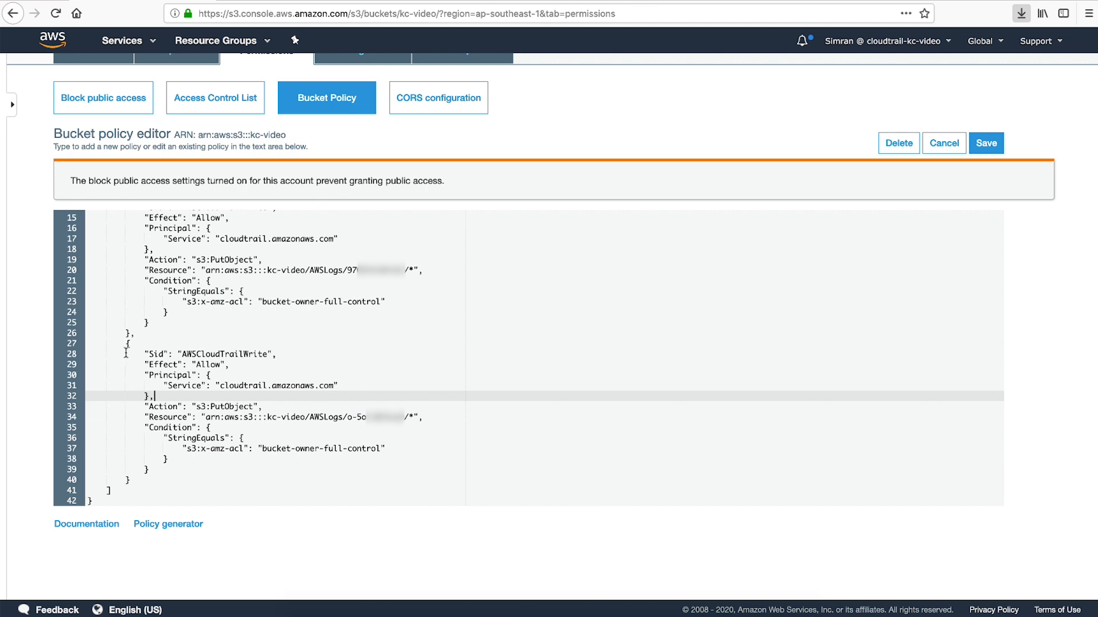
left_click_drag(126, 344, 150, 484)
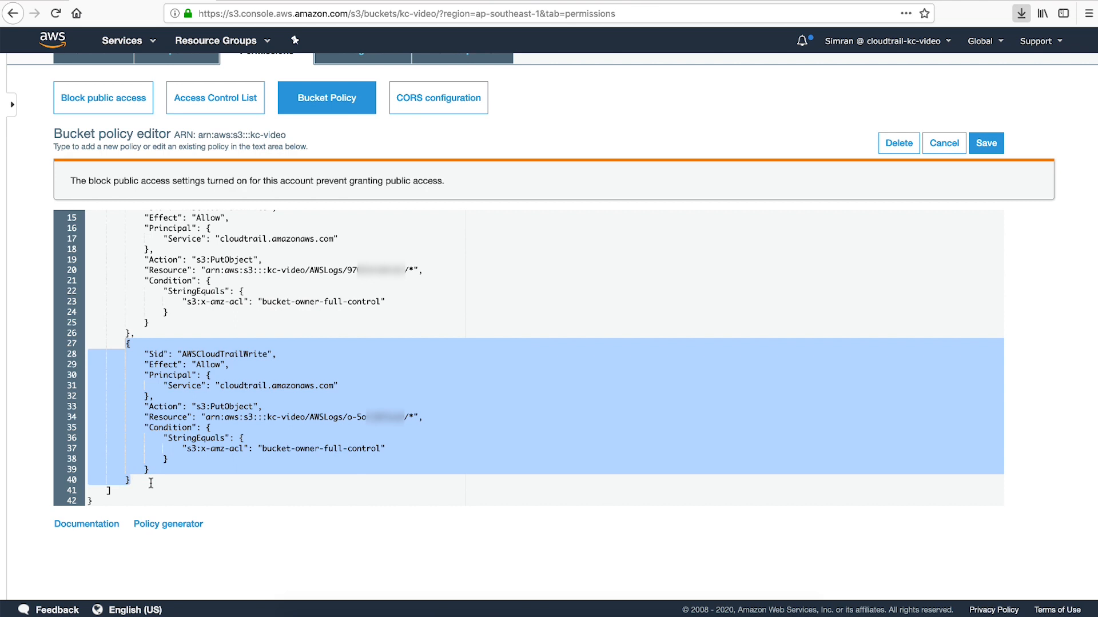
left_click(989, 148)
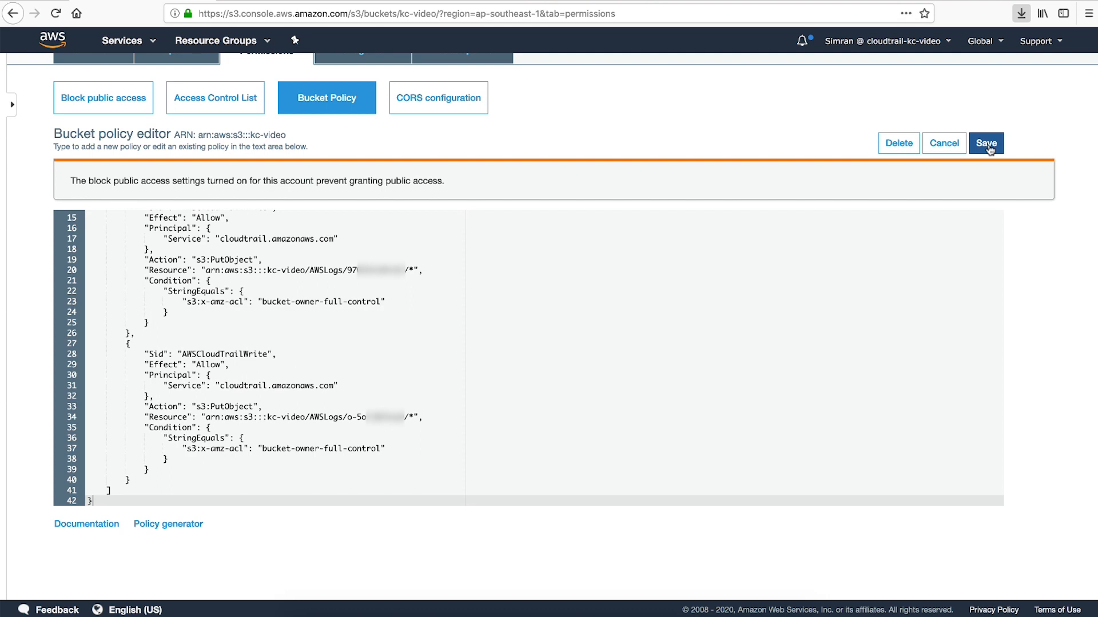
Return to the kc-video bucket's overview and open the AWSLogs folder.
scroll(772, 205, "up", 2)
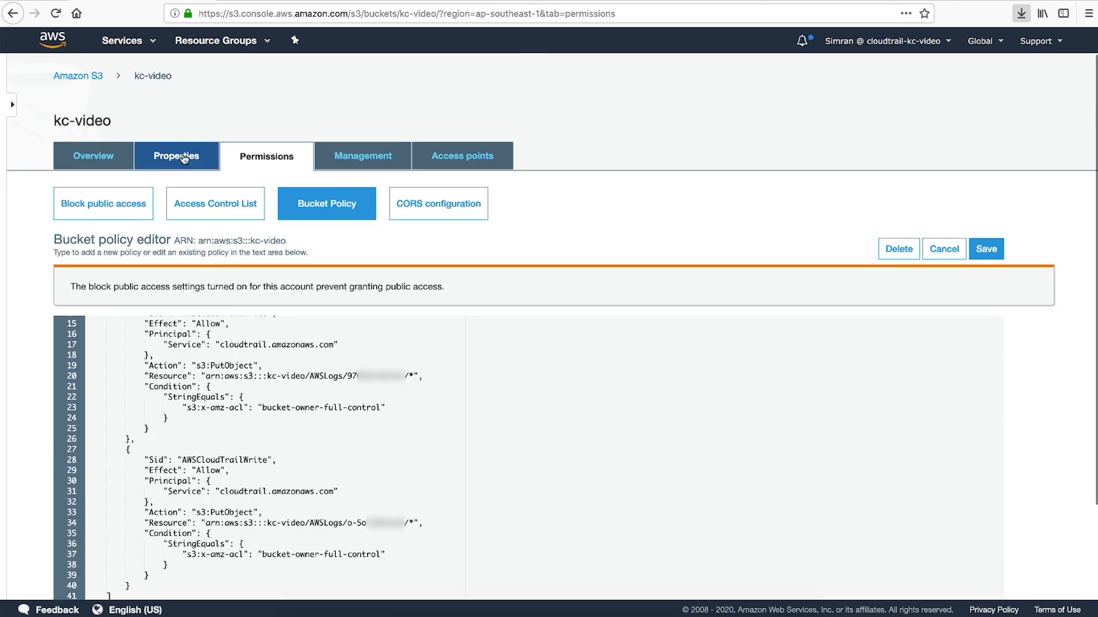
left_click(89, 160)
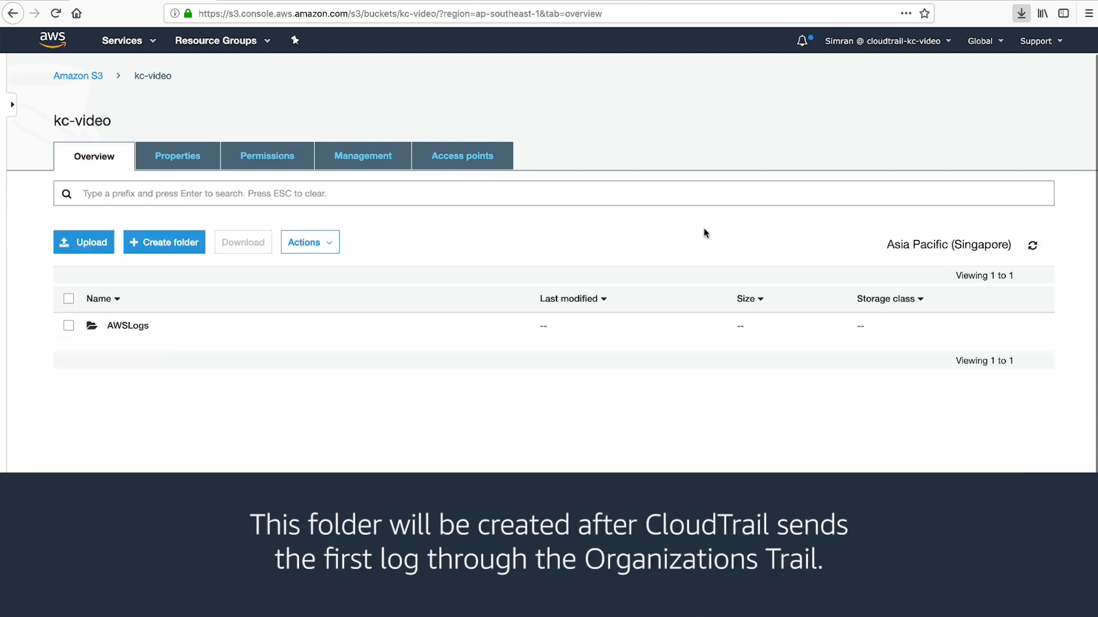
left_click(127, 328)
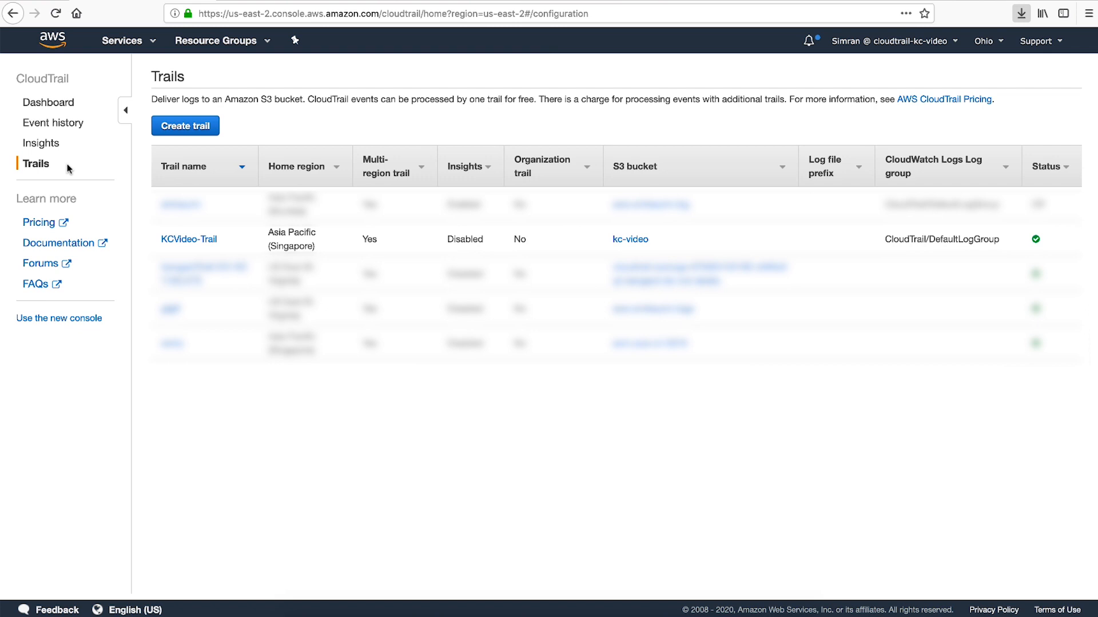
Open KCVideo-Trail in CloudTrail and copy the IAM role name from its CloudWatch Logs settings.
left_click(186, 242)
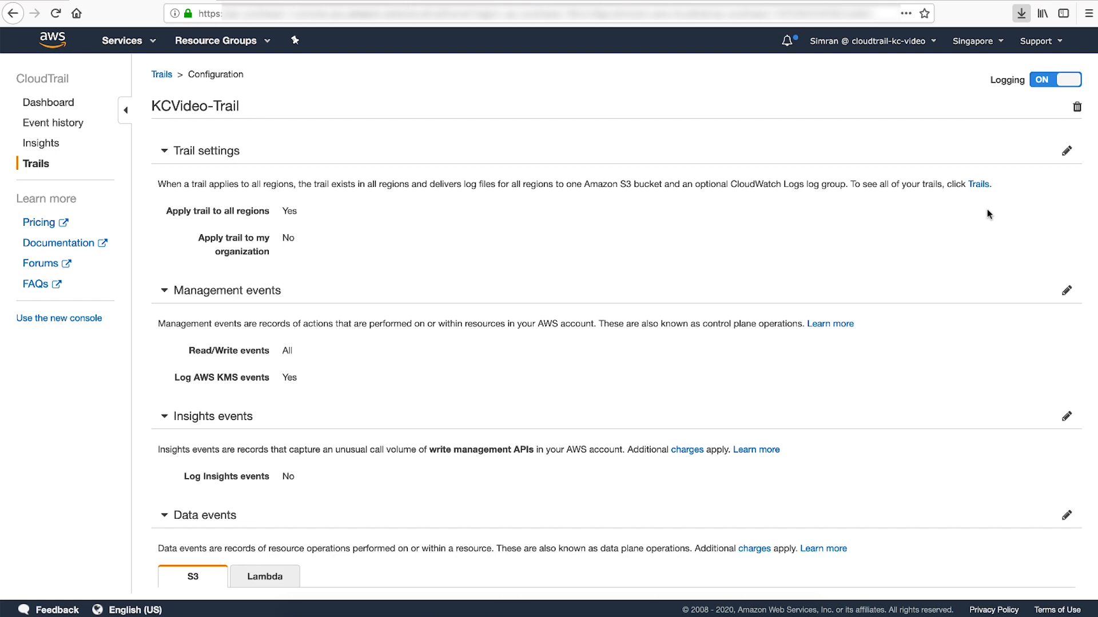
scroll(987, 210, "down", 9)
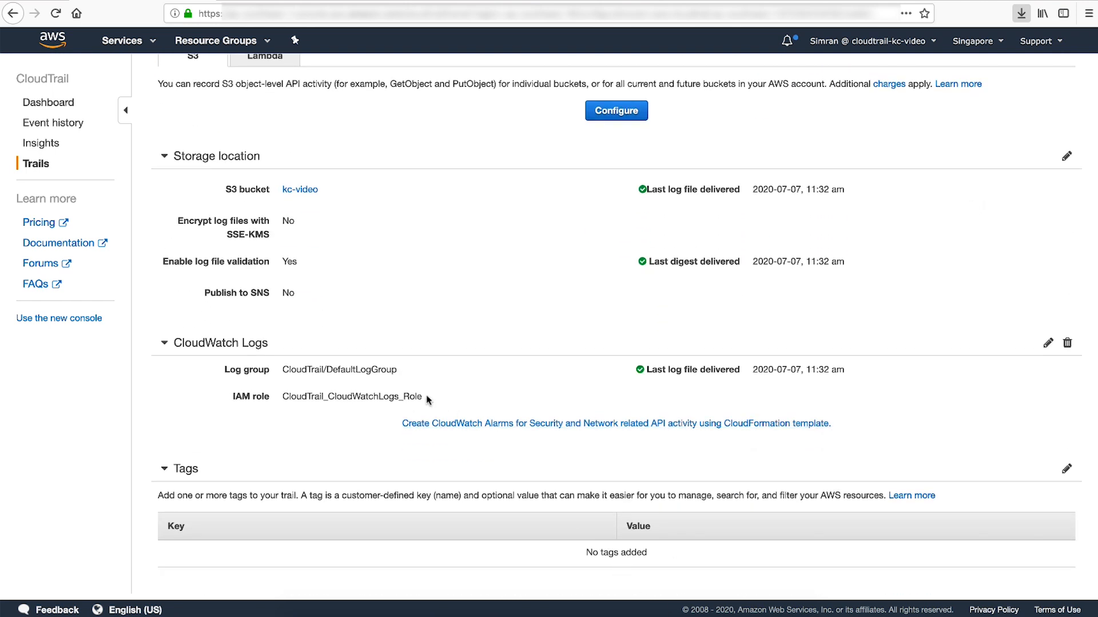
left_click_drag(426, 397, 284, 394)
key("super+c")
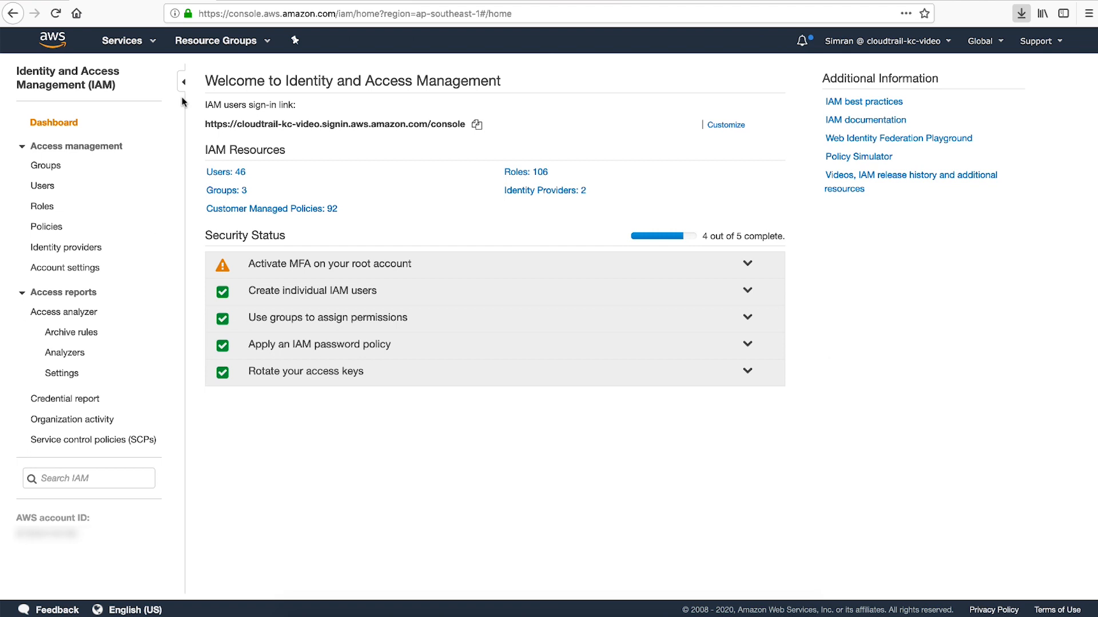
Search the IAM roles for CloudTrail_CloudWatchLogs_Role and open that role's summary.
left_click(35, 207)
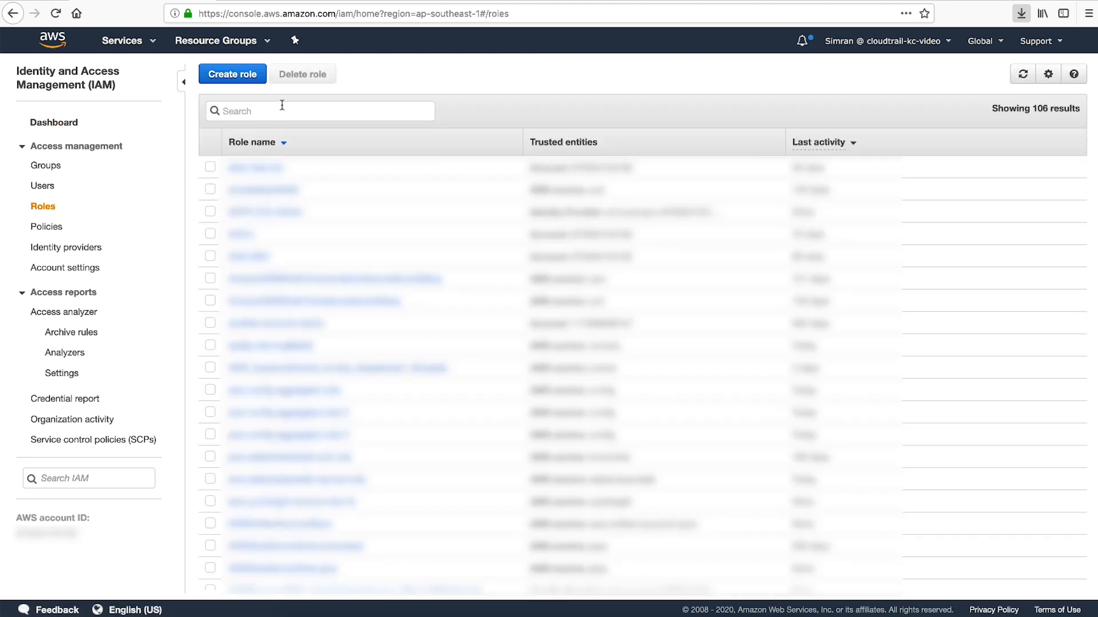
key("super+v")
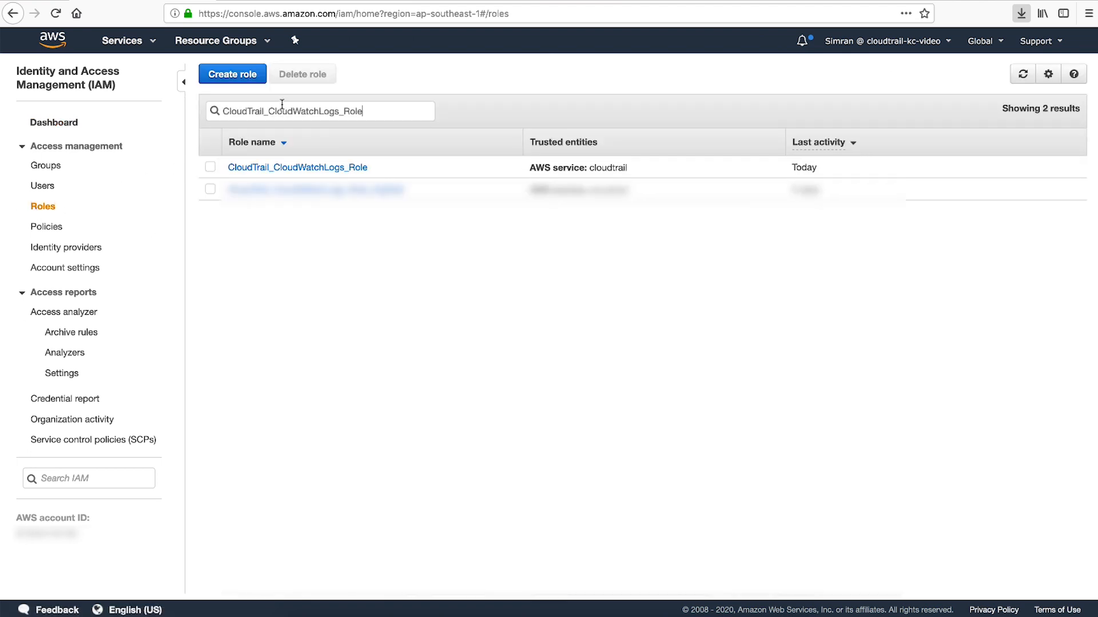
left_click(362, 168)
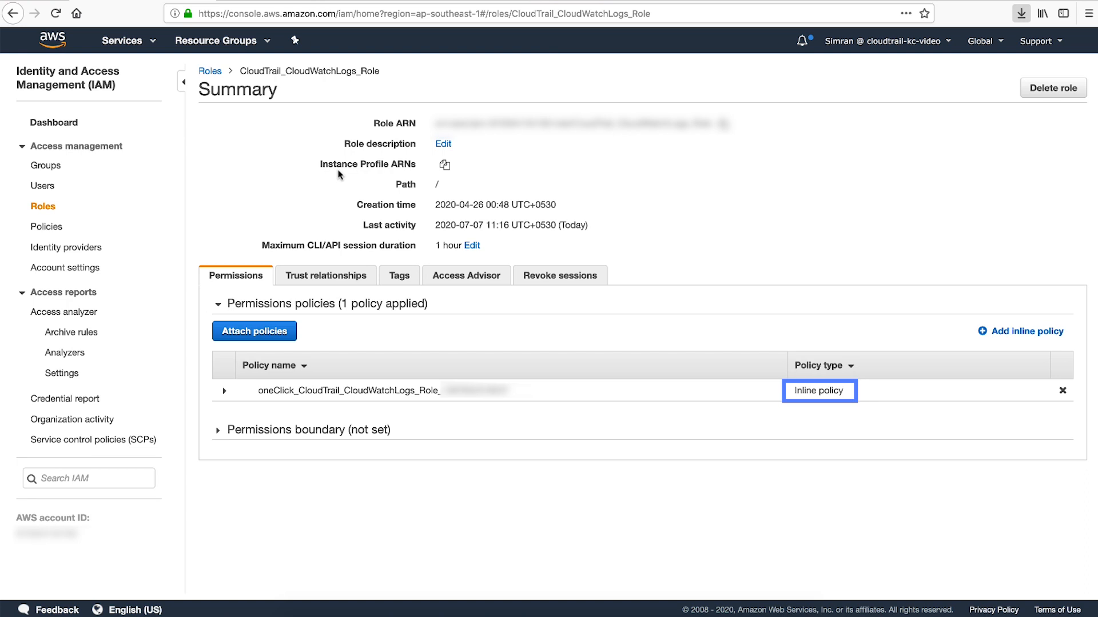
Open the role's oneClick_CloudTrail_CloudWatchLogs_Role inline policy for editing as JSON.
left_click(224, 393)
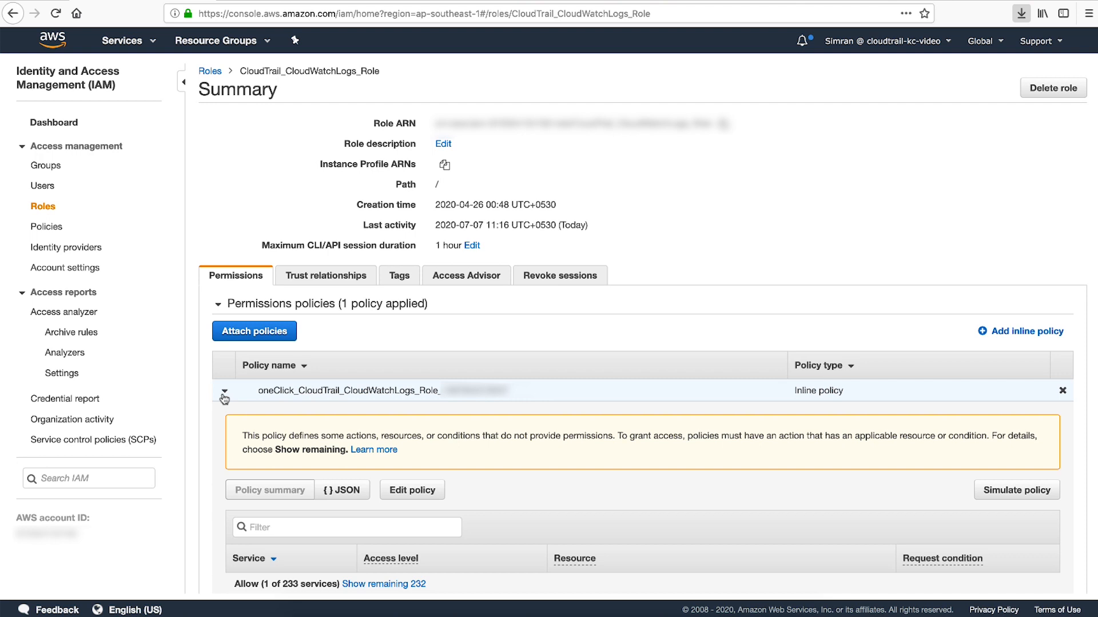
scroll(224, 399, "down", 2)
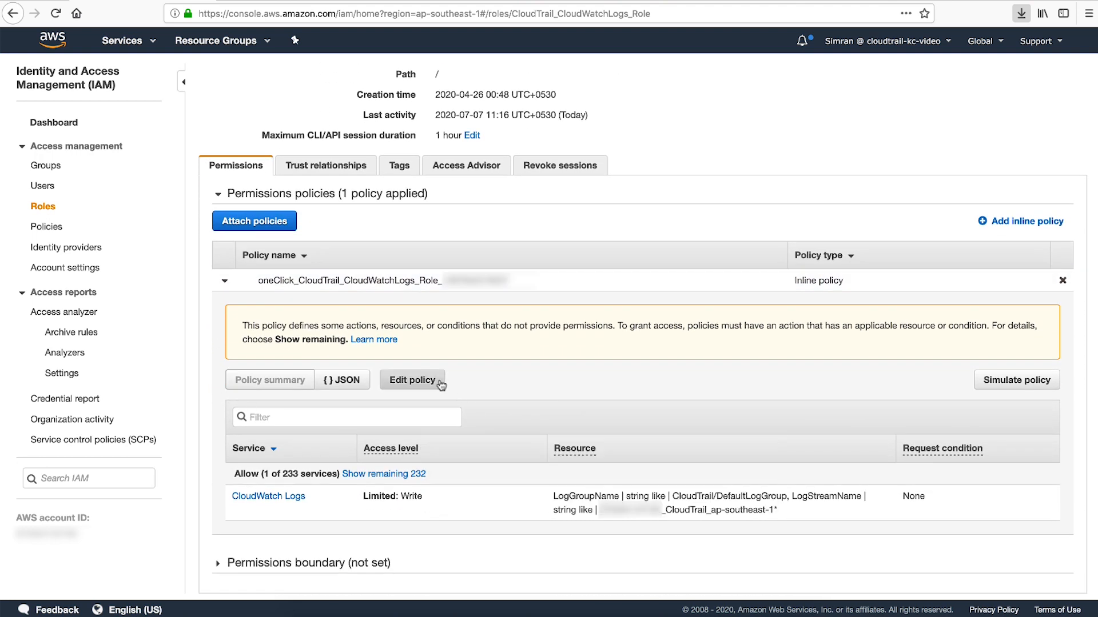
left_click(440, 383)
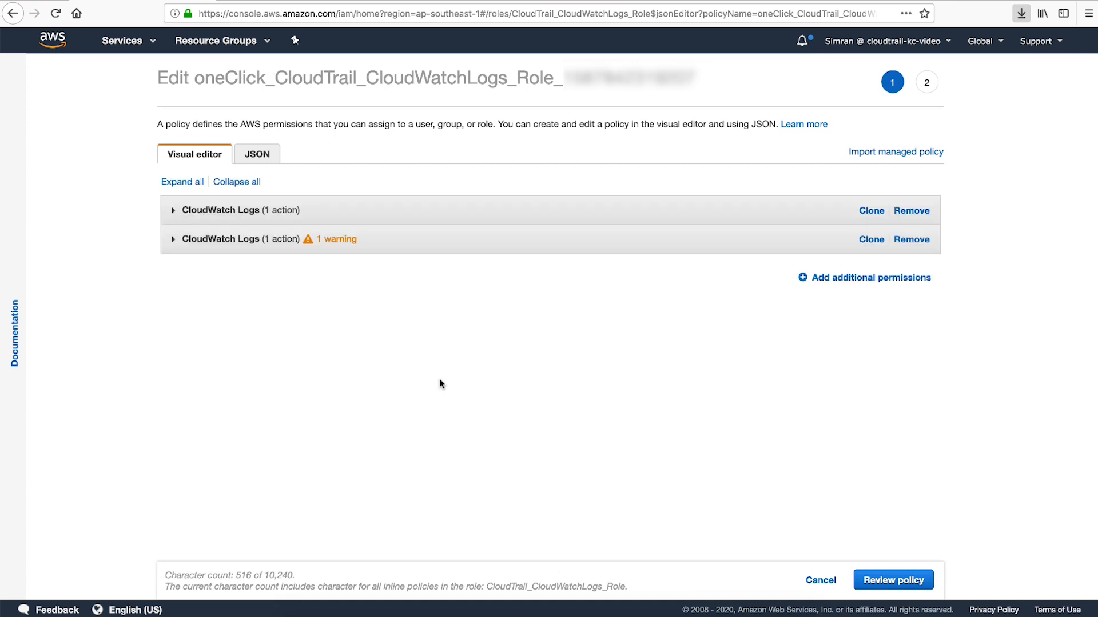
left_click(272, 158)
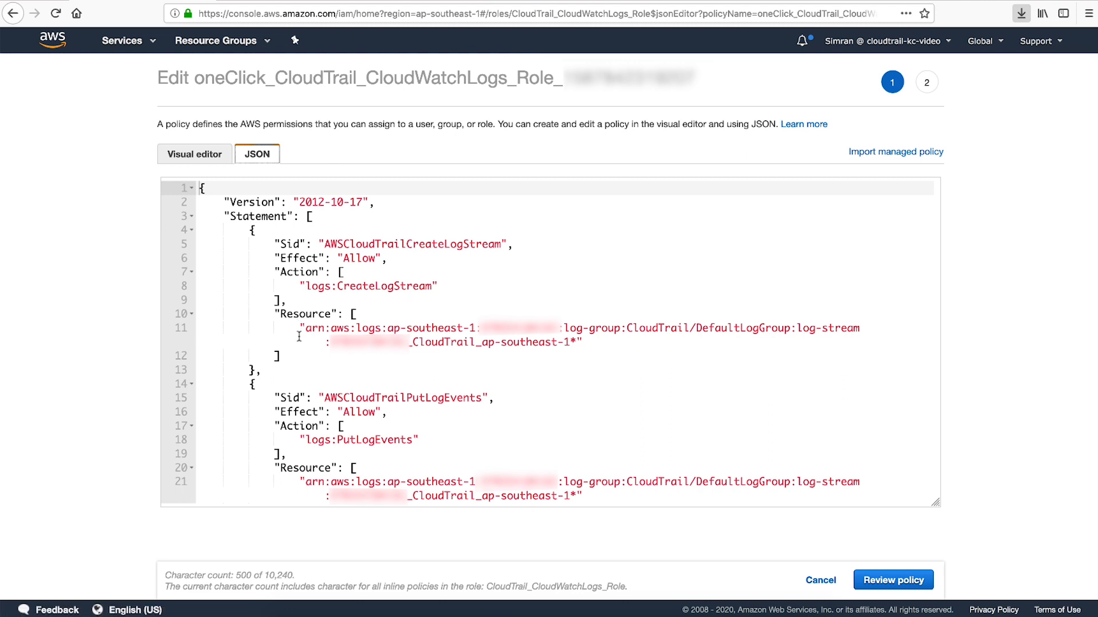
Duplicate the log-stream ARN as a second Resource entry in the AWSCloudTrailCreateLogStream statement, separated by a comma.
left_click_drag(299, 329, 607, 341)
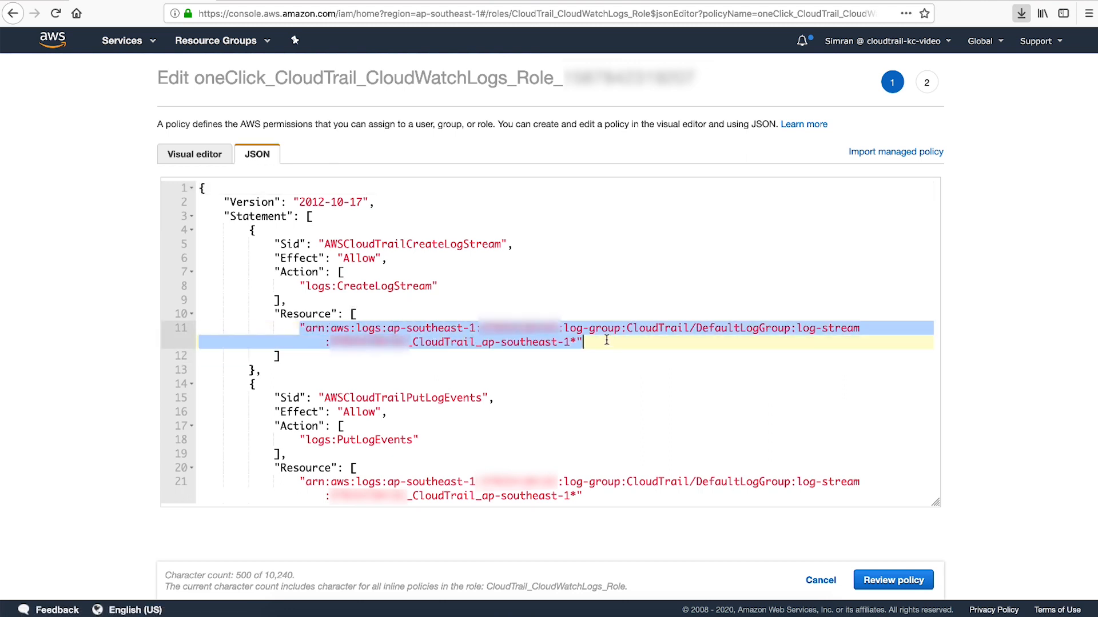
left_click(607, 340)
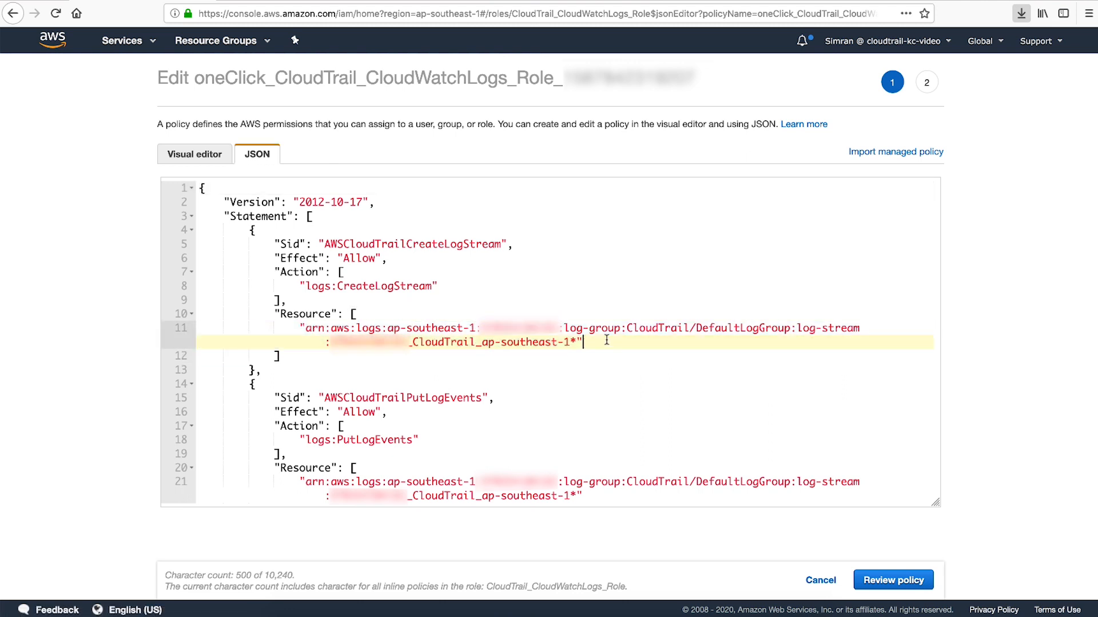
type(",")
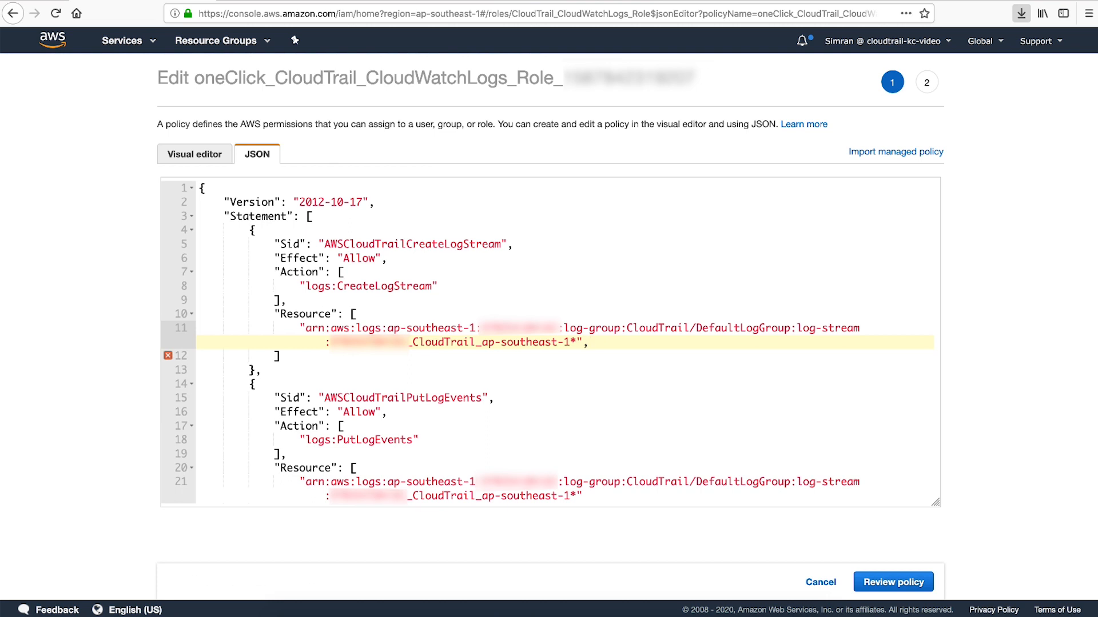
key("Return")
key("super+v")
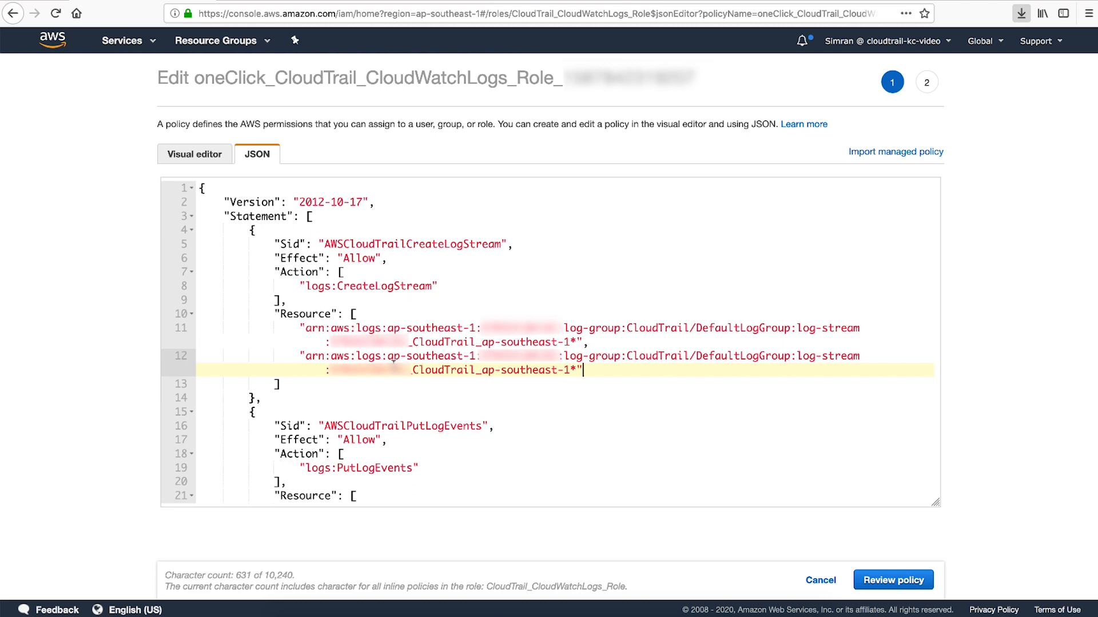
Replace the account ID and CloudTrail_ap-southeast-1 suffix in the duplicated CreateLogStream ARN with the organization ID, keeping the trailing asterisk.
left_click_drag(331, 370, 570, 369)
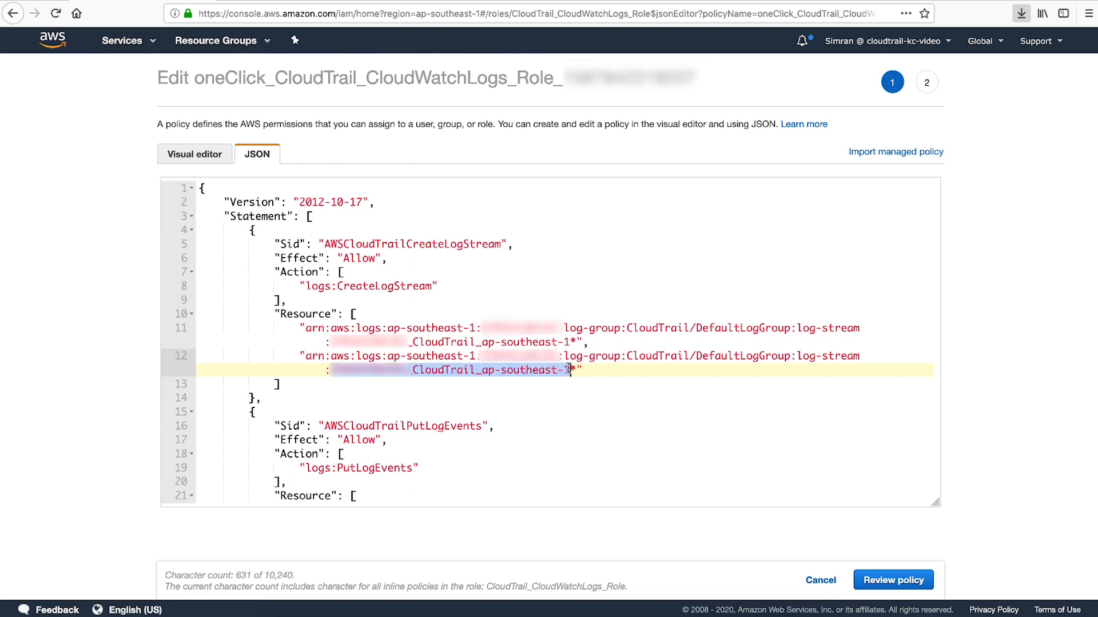
key("super+v")
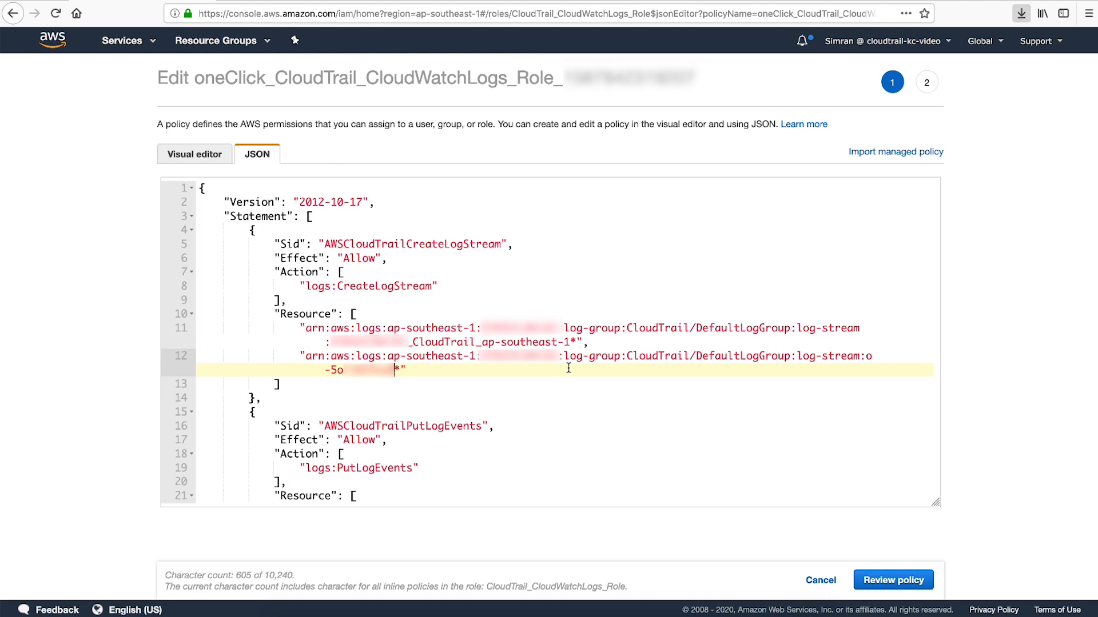
left_click(230, 298)
left_click(264, 370)
Duplicate the log-stream ARN as a second Resource entry in the AWSCloudTrailPutLogEvents statement, separated by a comma.
scroll(276, 297, "down", 3)
left_click_drag(295, 426, 585, 440)
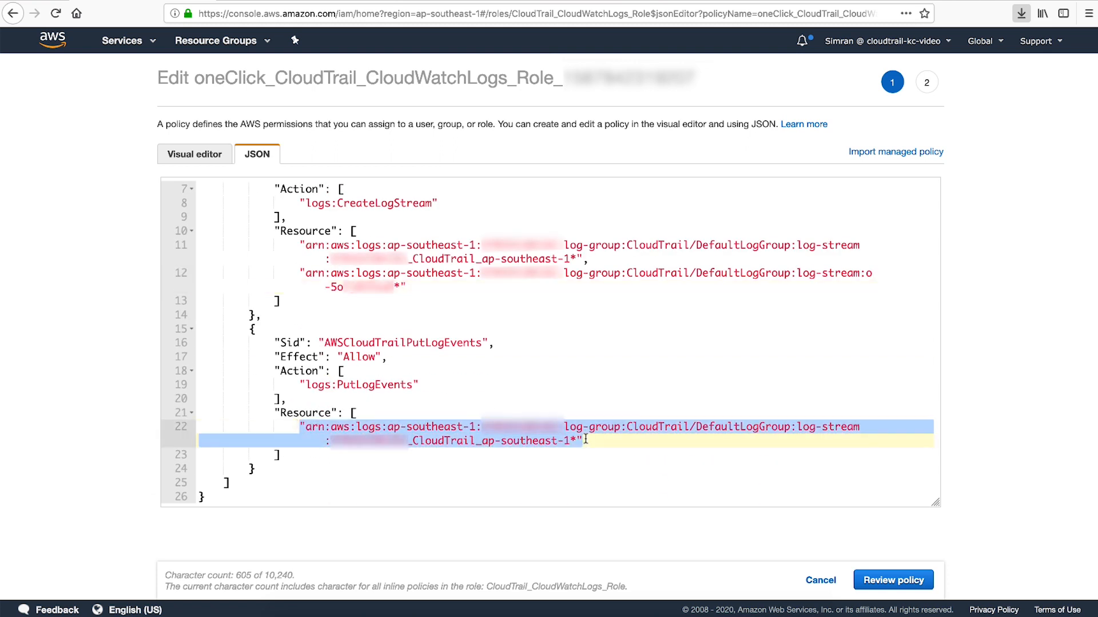
left_click(585, 440)
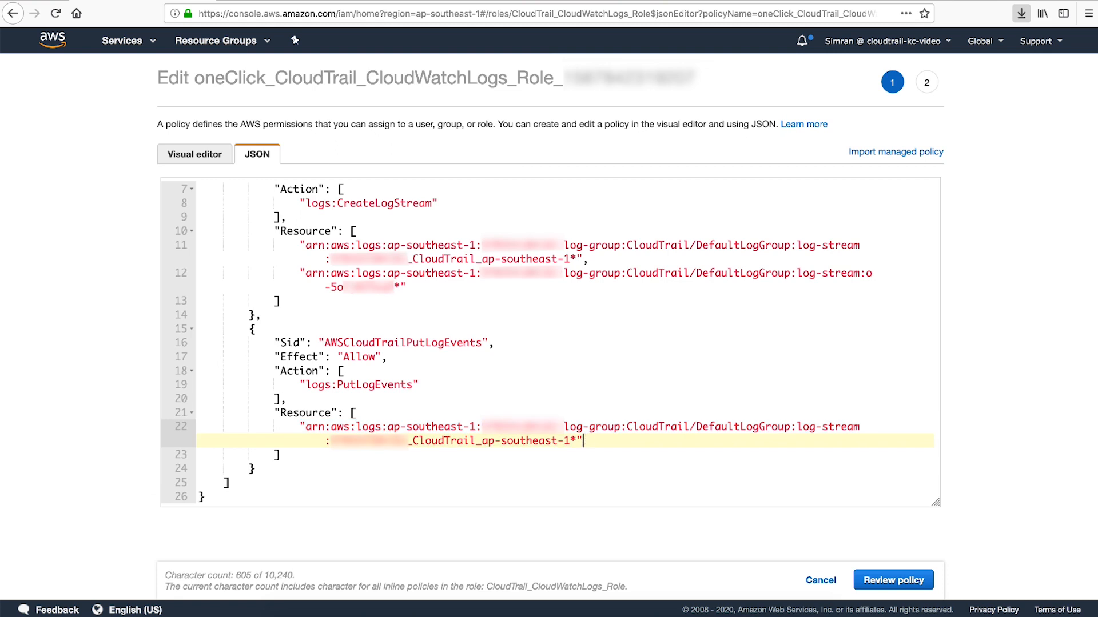
type(",")
key("Return")
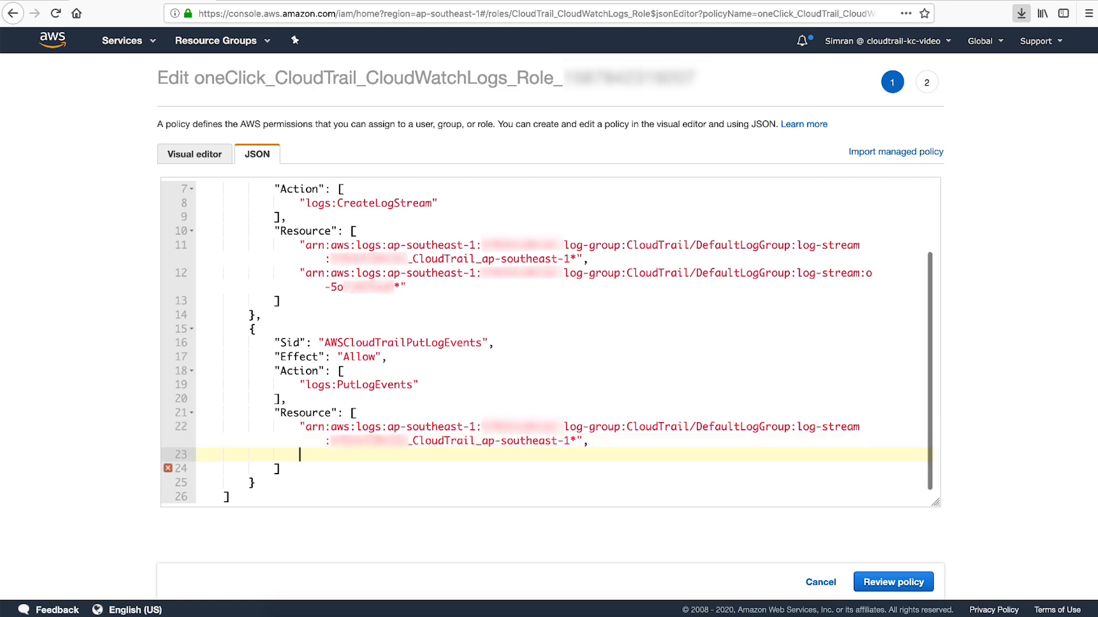
key("super+v")
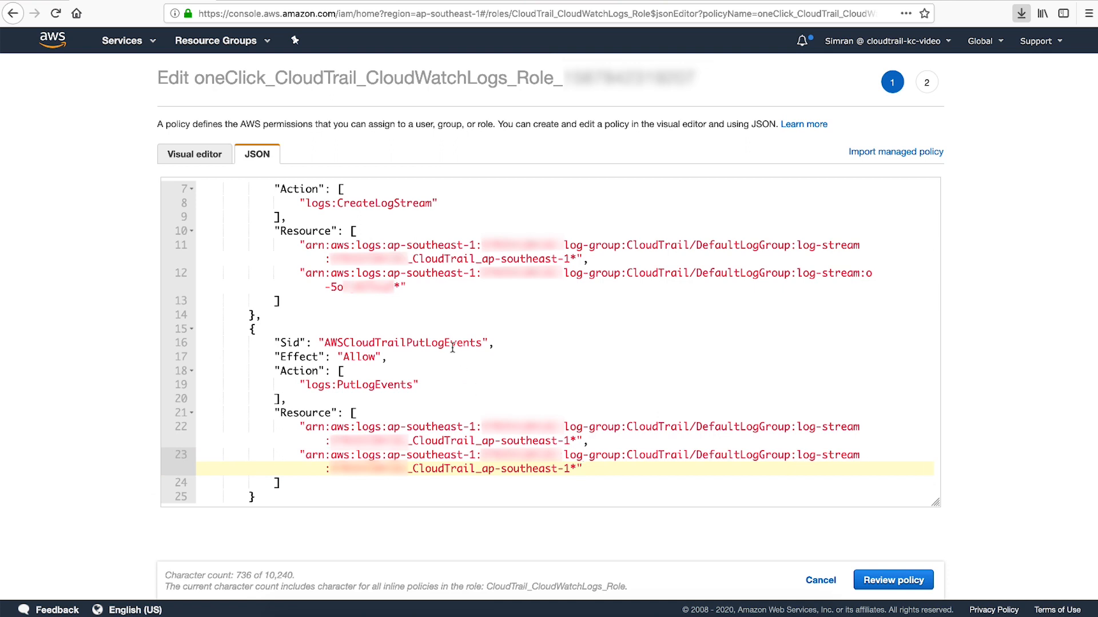
Copy the organization ID with its asterisk from the CreateLogStream ARN over the log-stream suffix of the duplicated PutLogEvents ARN.
left_click(865, 273)
left_click_drag(866, 273, 399, 287)
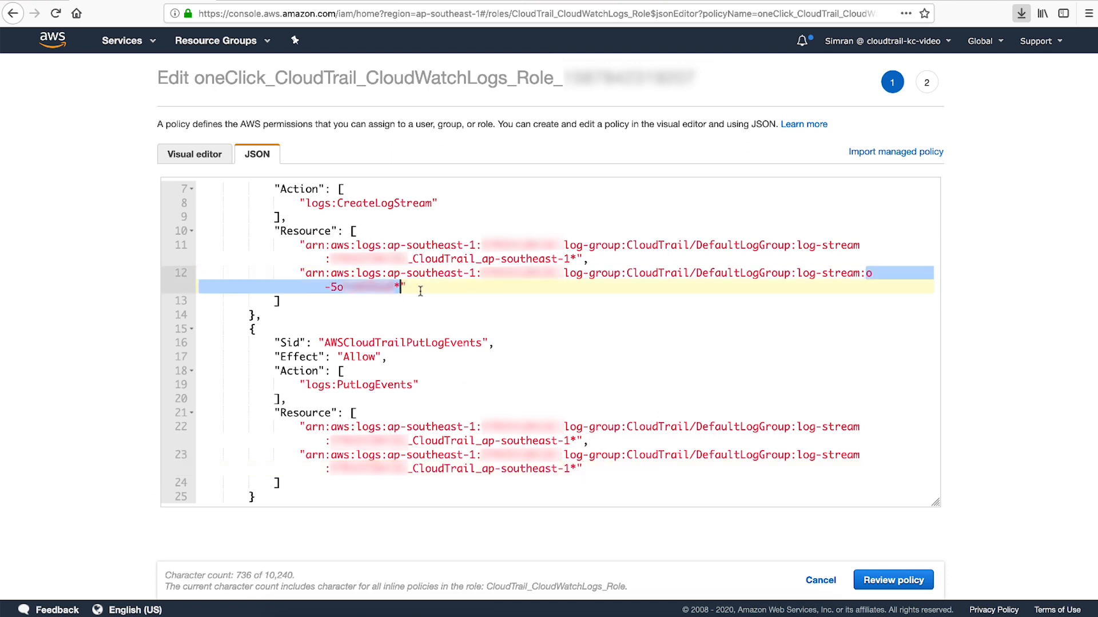
left_click(330, 469)
left_click_drag(331, 468, 575, 467)
key("ctrl+v")
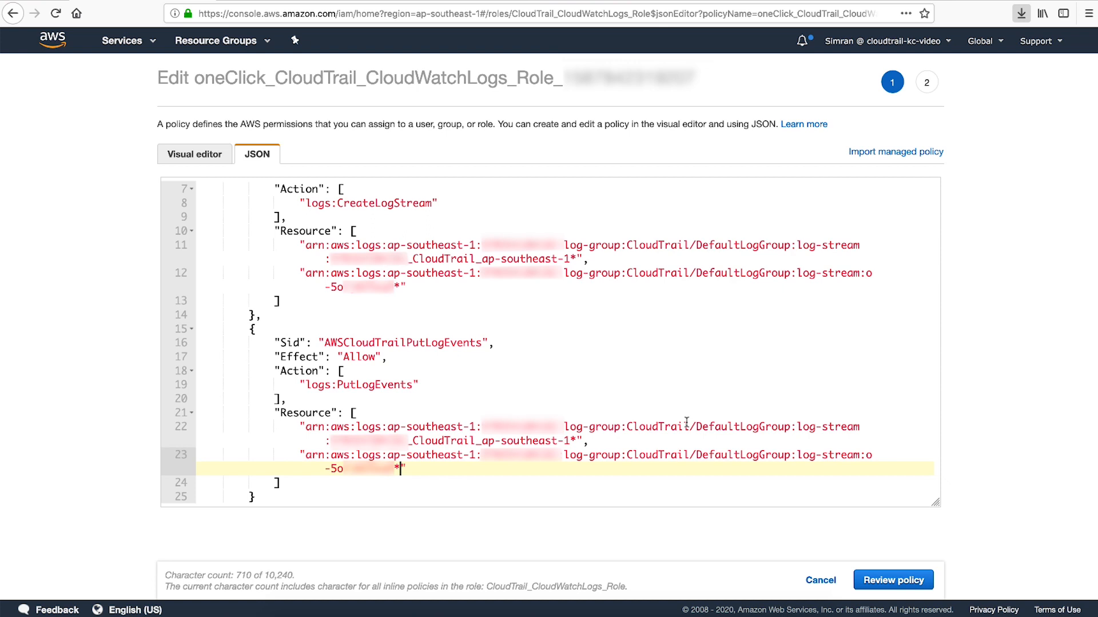
Review the edited inline role policy and save the changes.
left_click(781, 392)
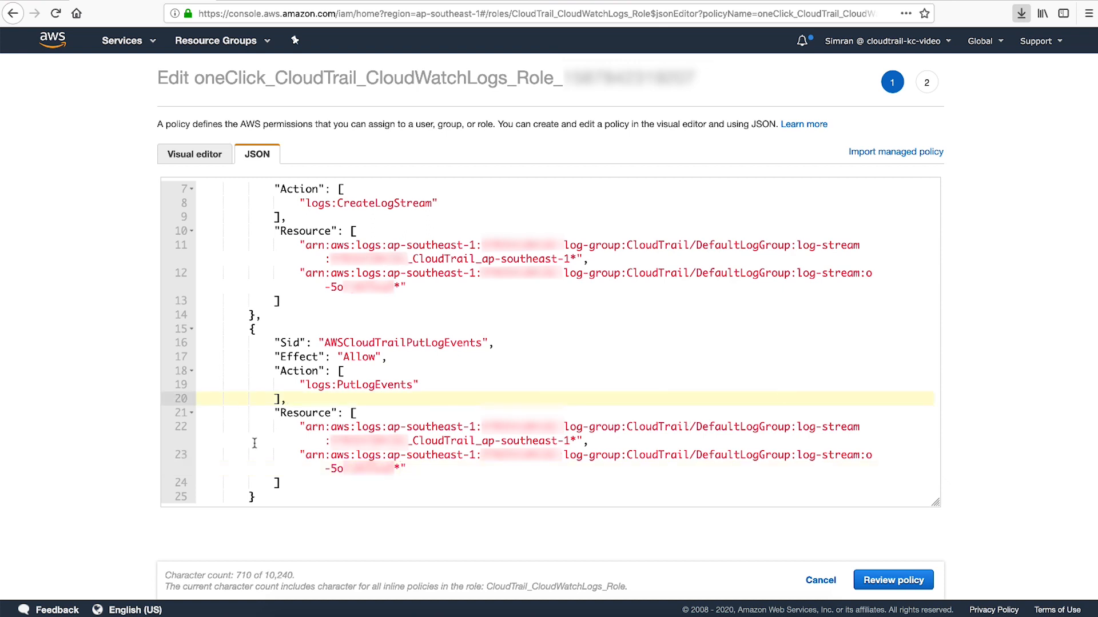
left_click(202, 467)
left_click(72, 344)
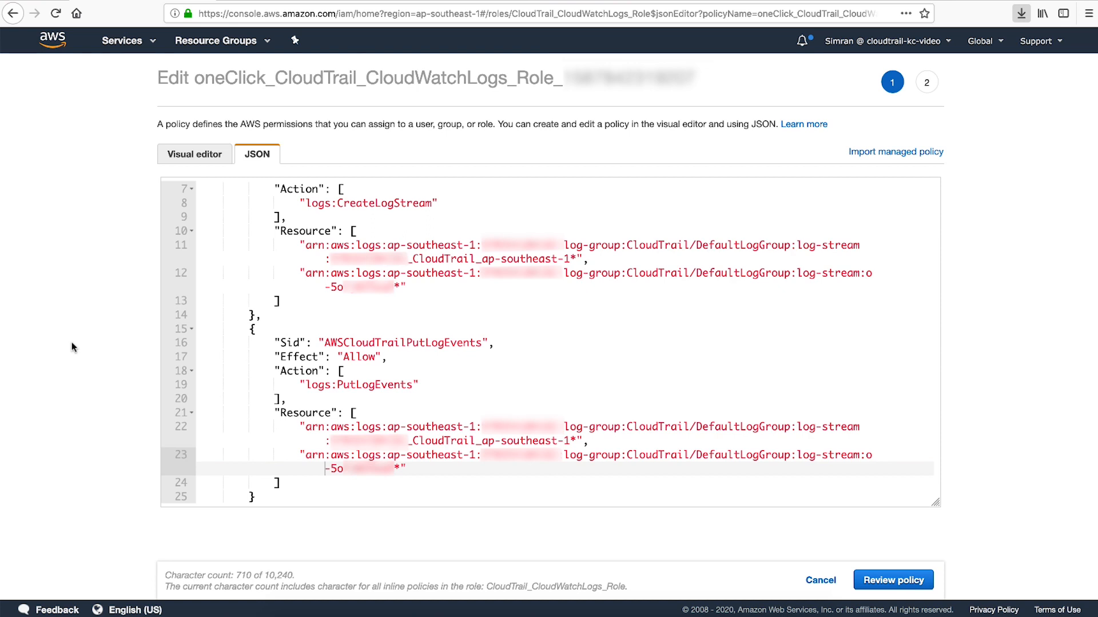
left_click(913, 582)
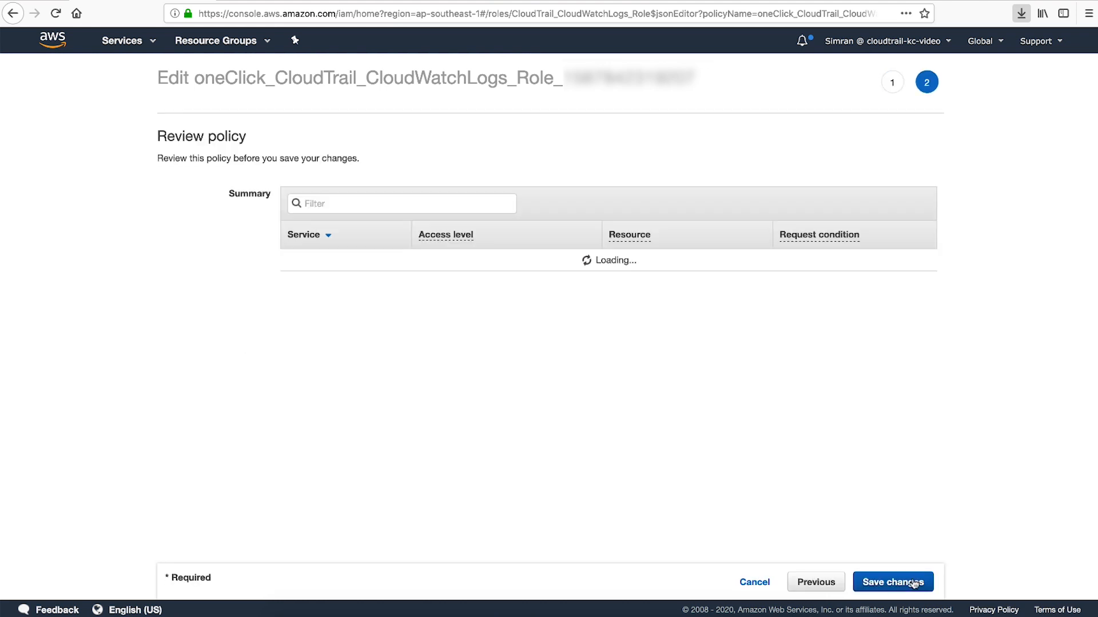
left_click(914, 582)
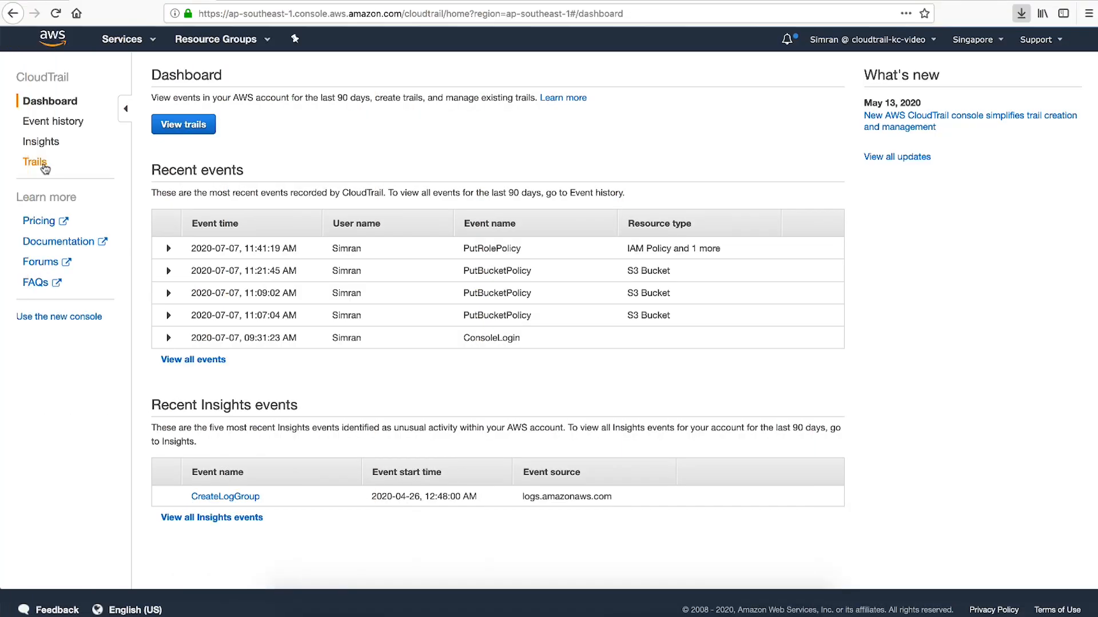
Open KCVideo-Trail from the CloudTrail trails list, set Apply trail to my organization to Yes, and save the trail settings.
left_click(44, 166)
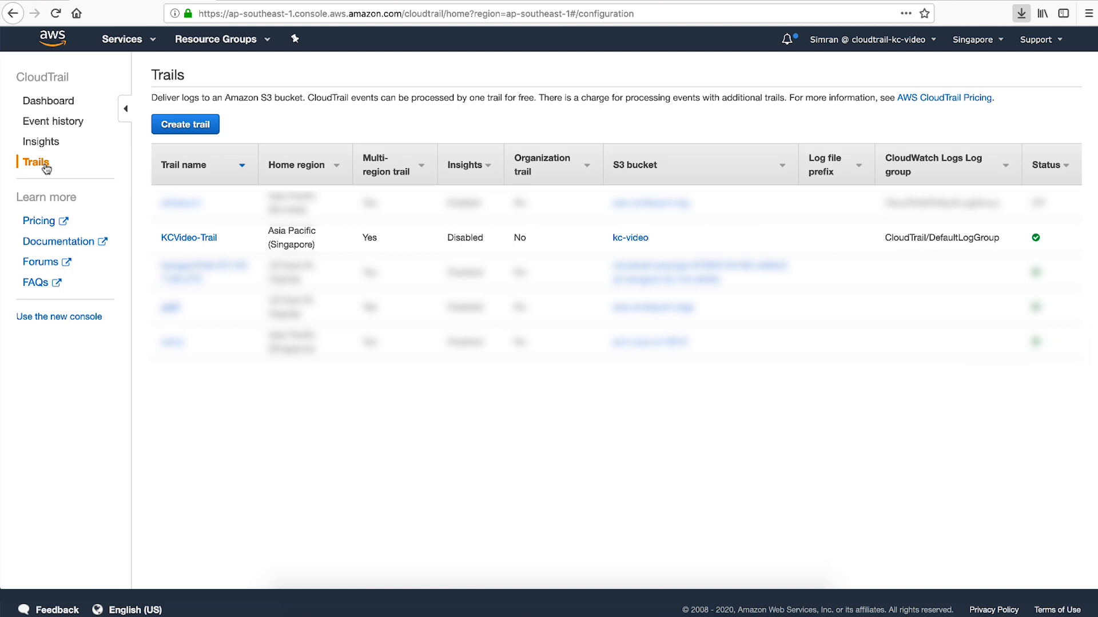
left_click(198, 237)
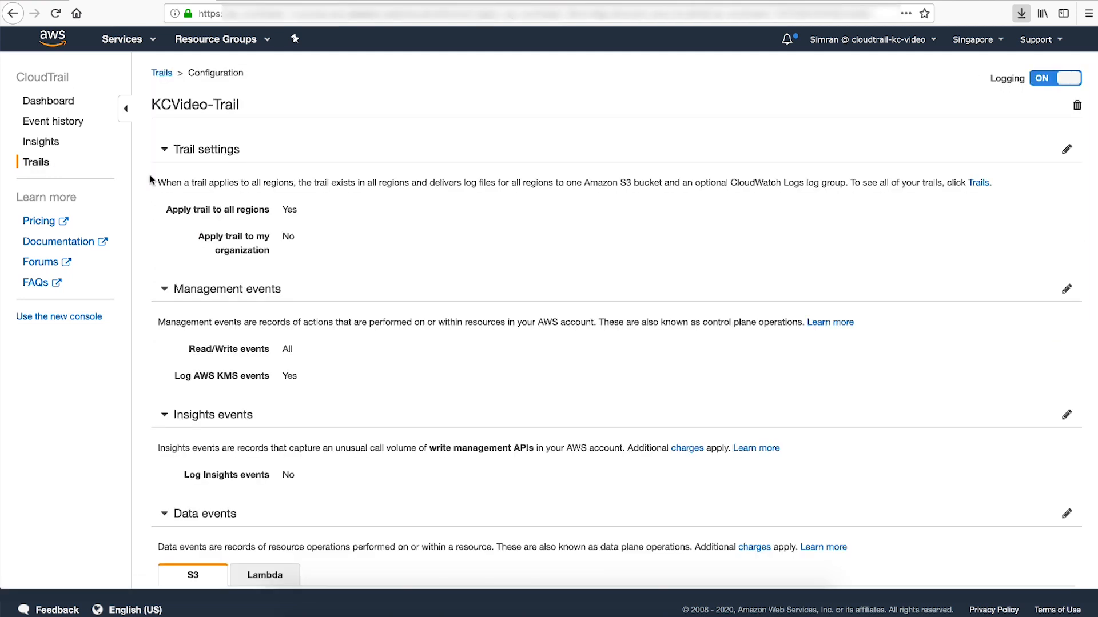
left_click(1067, 150)
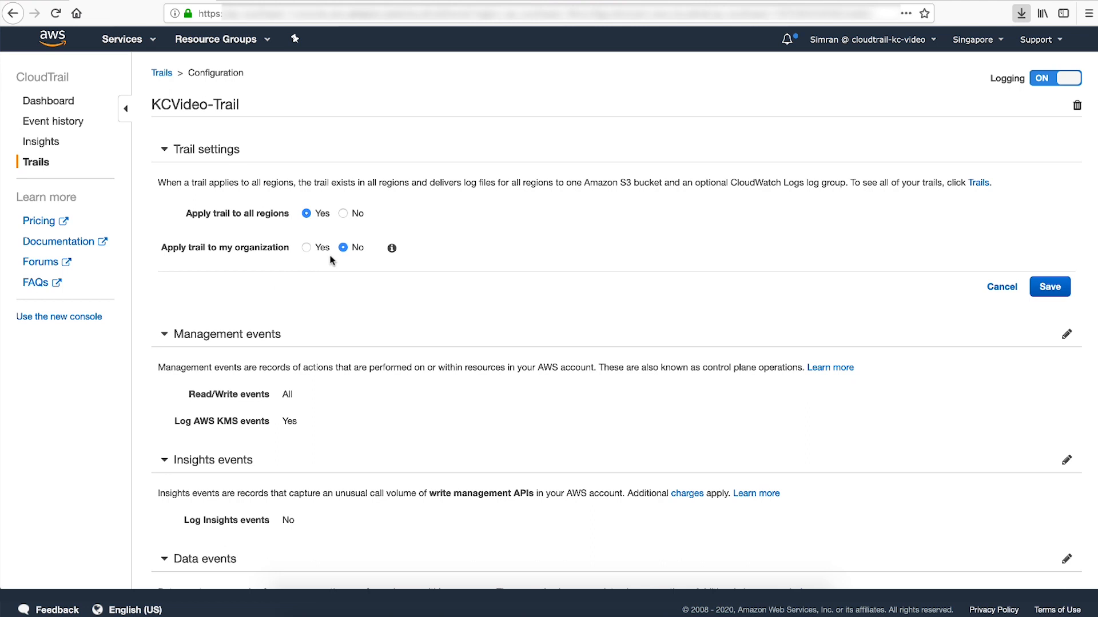
left_click(307, 248)
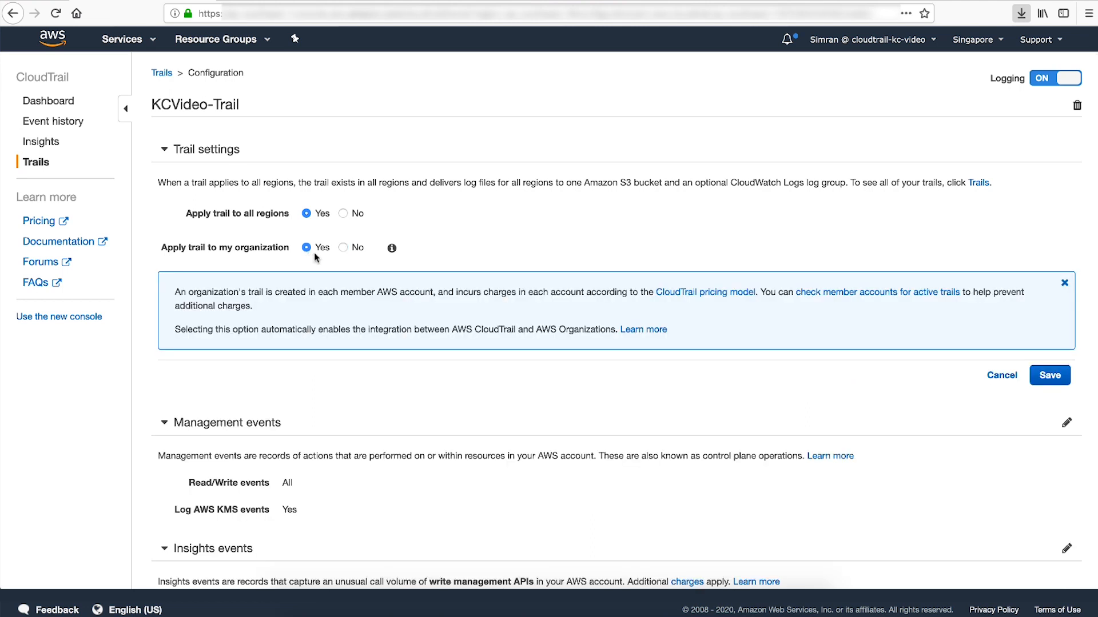
left_click(1048, 378)
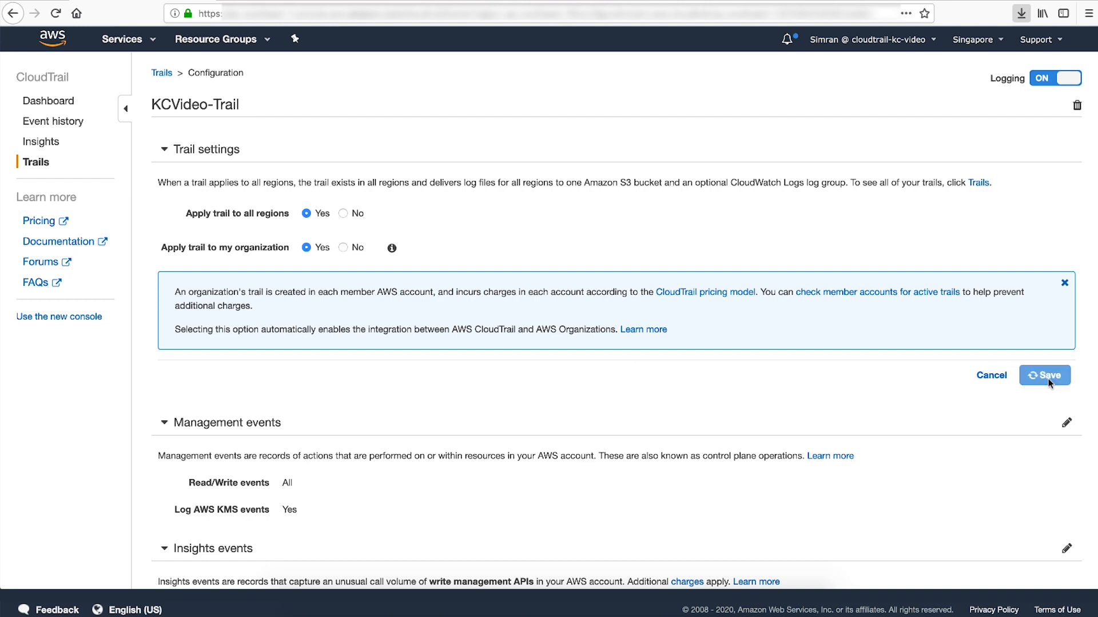